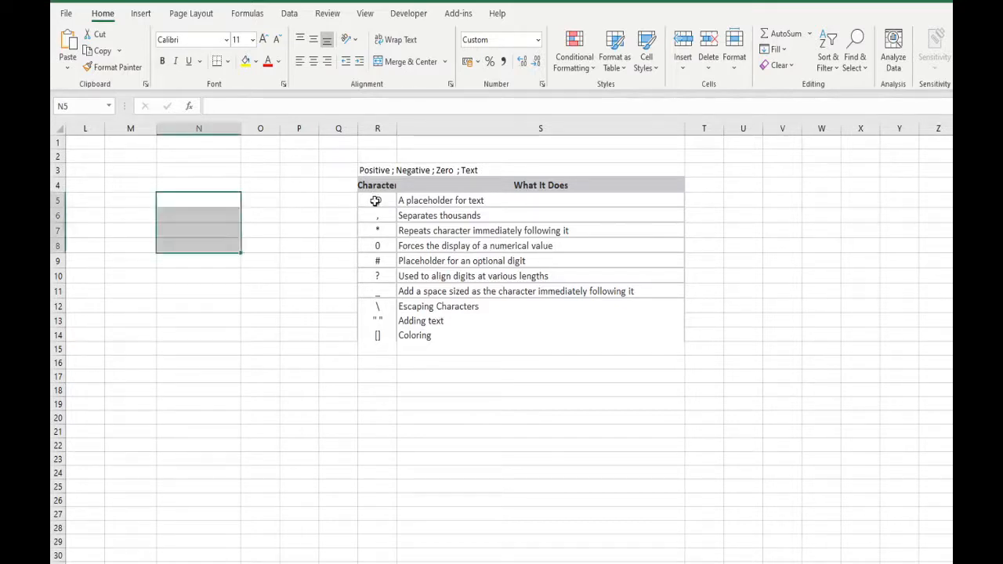
Step: Enter the value 100000 in cell N5
{"action": "left_click_drag", "start_coordinate": [377, 203], "coordinate": [375, 336]}
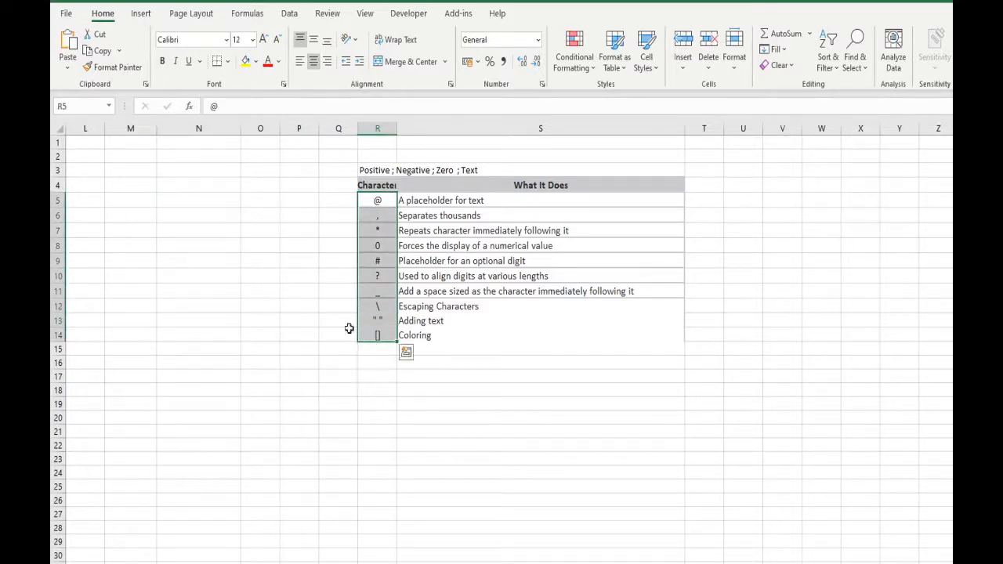
{"action": "left_click", "coordinate": [207, 203]}
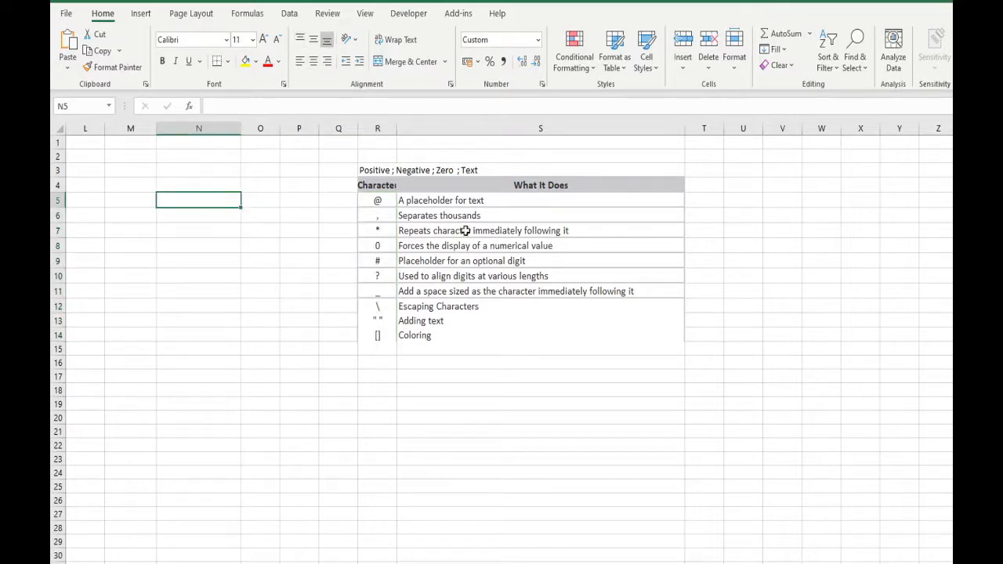
{"action": "type", "text": "100000"}
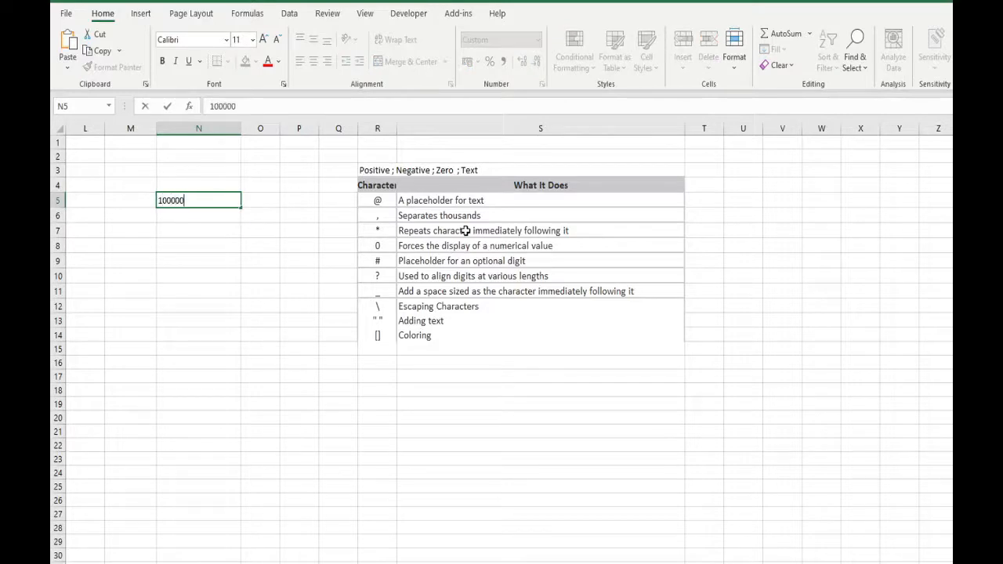
{"action": "key", "text": "Return"}
{"action": "key", "text": "Up"}
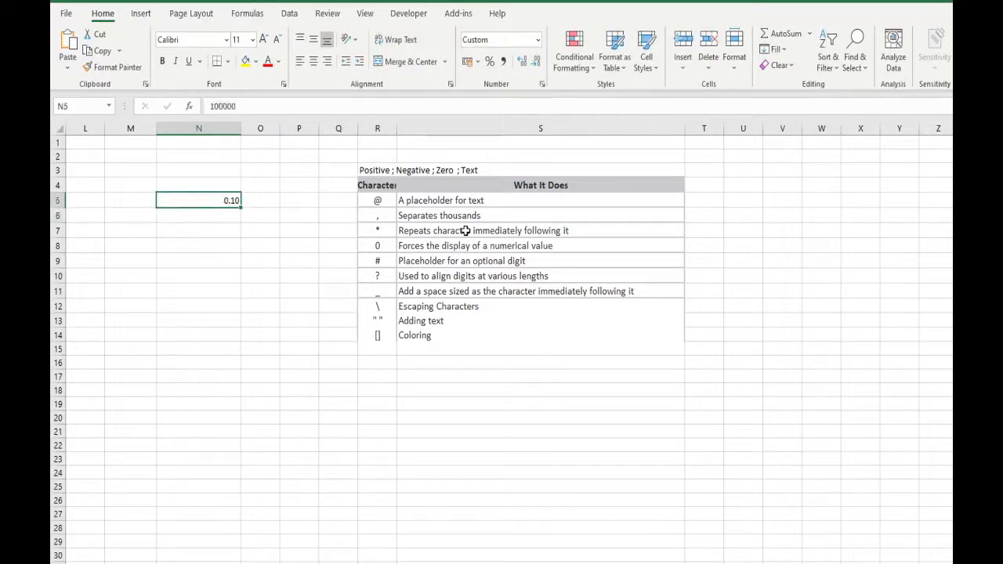
Step: Clear both the contents and the number formatting of cells N5:N13
{"action": "key", "text": "shift+Down"}
{"action": "key", "text": "shift+Down"}
{"action": "key", "text": "shift+Down"}
{"action": "key", "text": "shift+Down"}
{"action": "key", "text": "shift+Down"}
{"action": "key", "text": "shift+Down"}
{"action": "key", "text": "shift+Down"}
{"action": "key", "text": "shift+Down"}
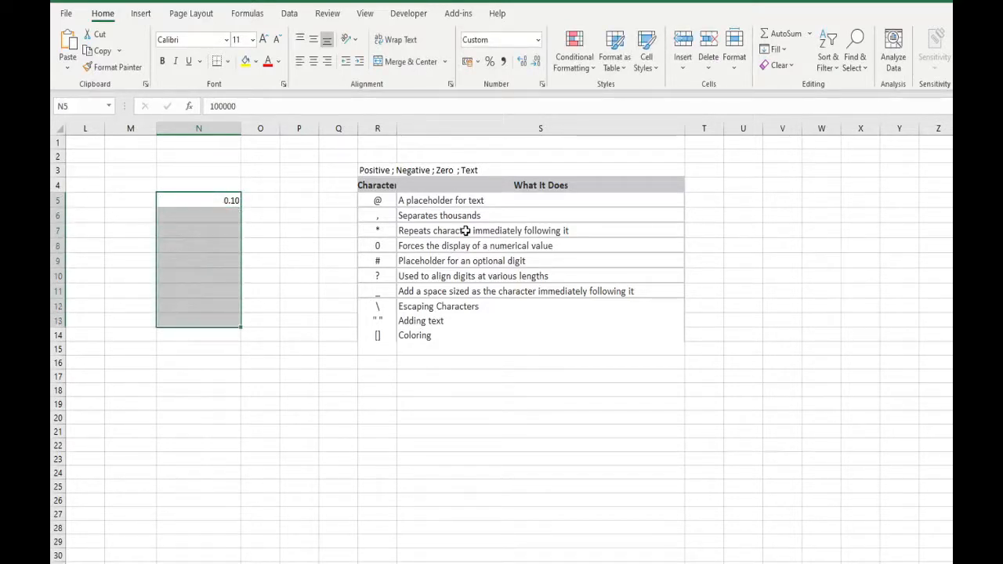
{"action": "key", "text": "Delete"}
{"action": "key", "text": "Up"}
{"action": "key", "text": "Down"}
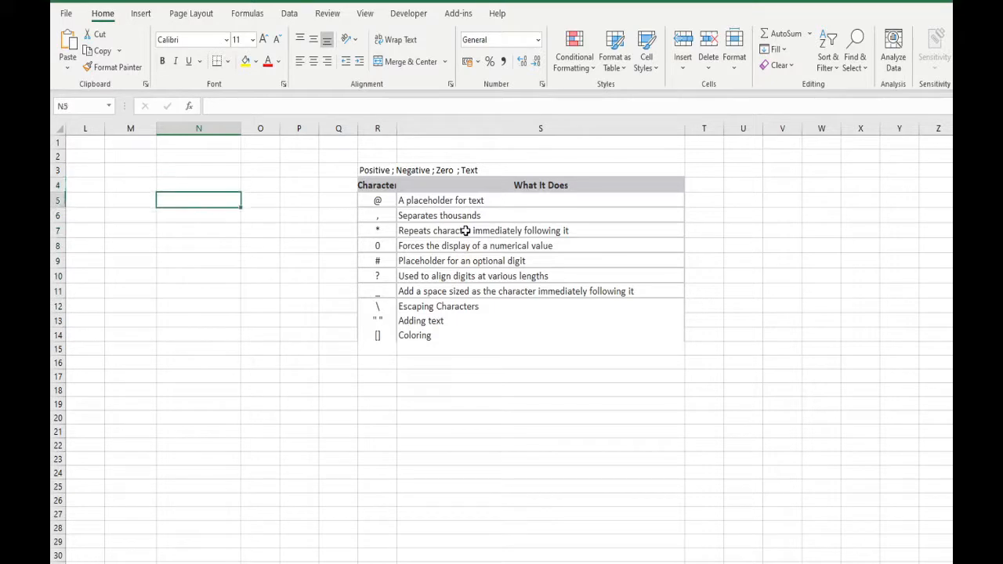
Step: Enter 1000000 in cell N5 and -1000000 in cell N6
{"action": "type", "text": "1000000"}
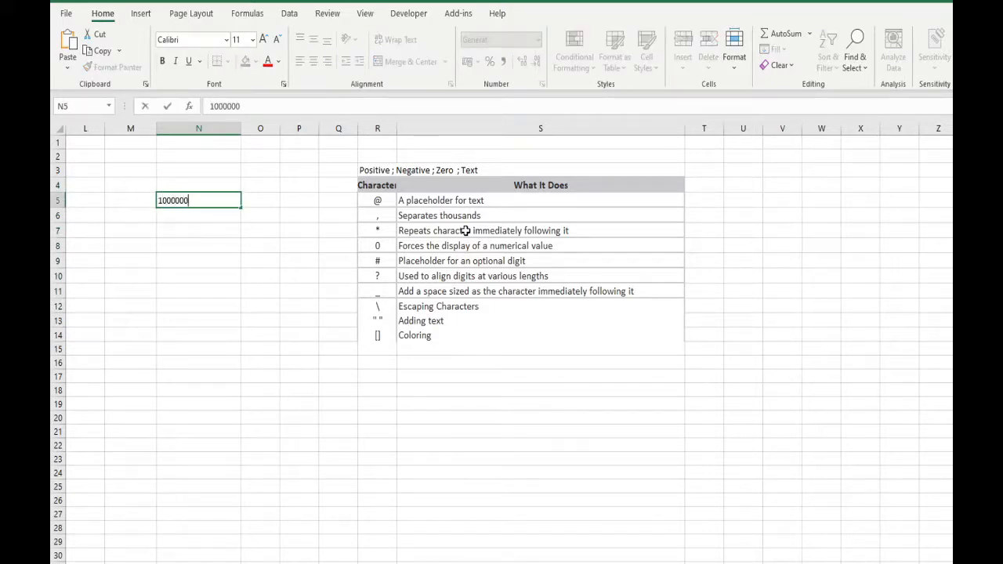
{"action": "key", "text": "Return"}
{"action": "type", "text": "-"}
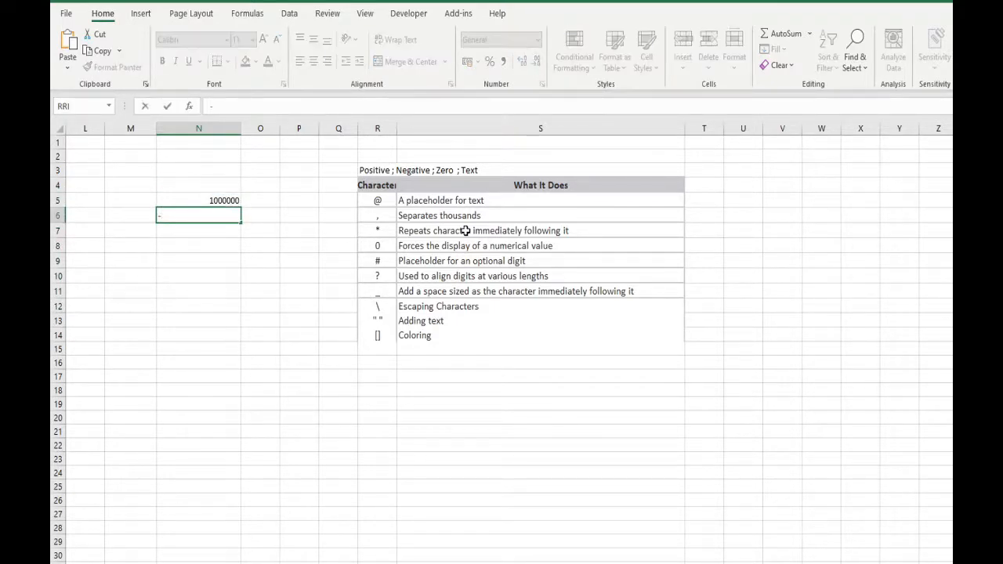
{"action": "type", "text": "1000000"}
{"action": "key", "text": "Return"}
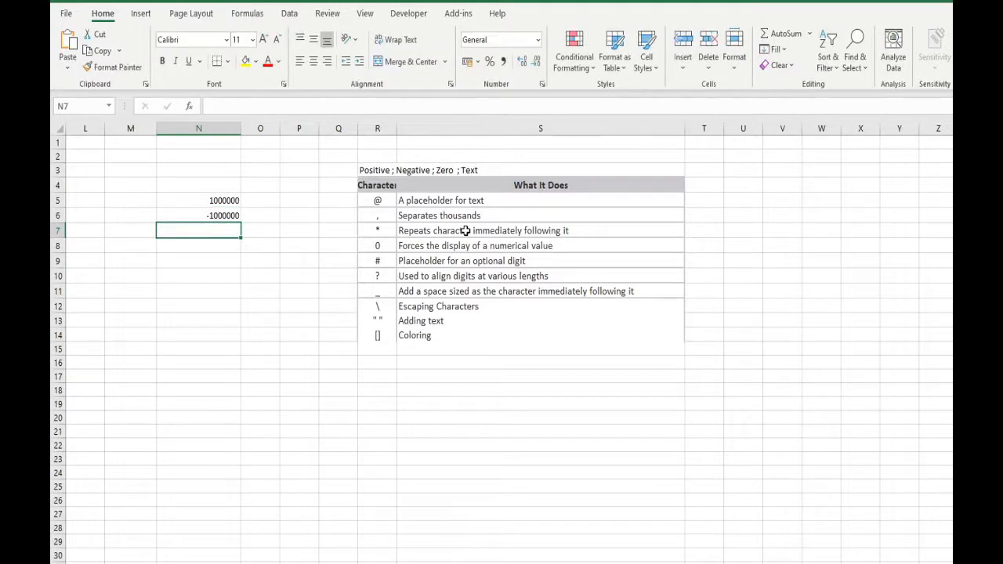
Step: Enter 0 in cell N7 and the text Covid in cell N8
{"action": "key", "text": "Up"}
{"action": "key", "text": "Up"}
{"action": "key", "text": "Down"}
{"action": "key", "text": "Down"}
{"action": "key", "text": "Up"}
{"action": "key", "text": "Down"}
{"action": "left_click_drag", "start_coordinate": [367, 170], "coordinate": [427, 170]}
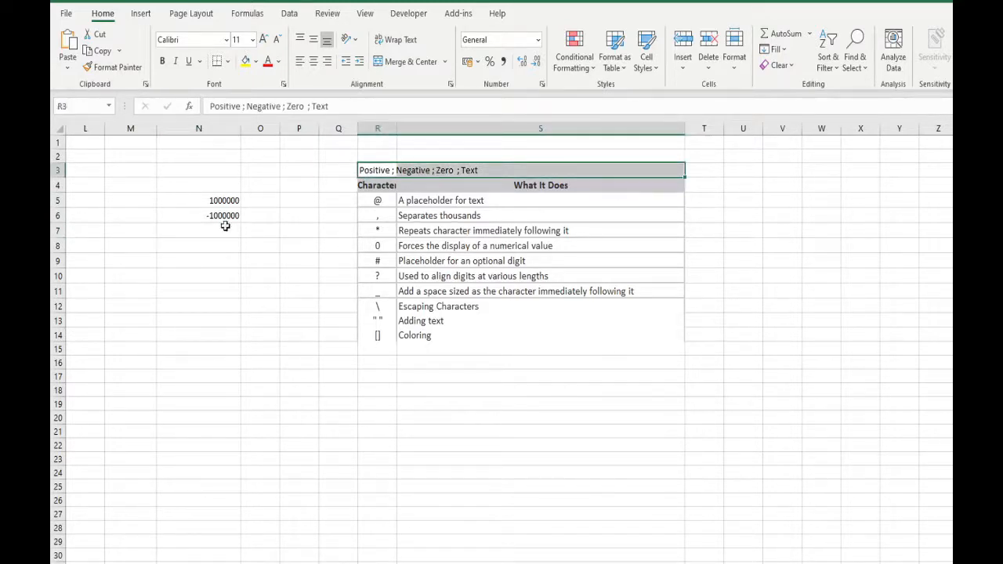
{"action": "left_click", "coordinate": [235, 228]}
{"action": "type", "text": "0"}
{"action": "key", "text": "Return"}
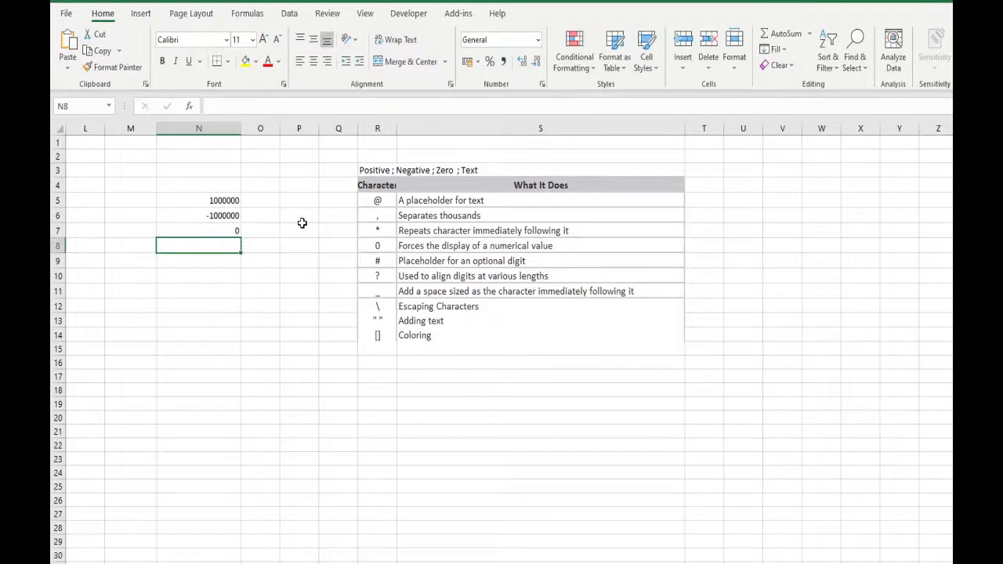
{"action": "type", "text": "C"}
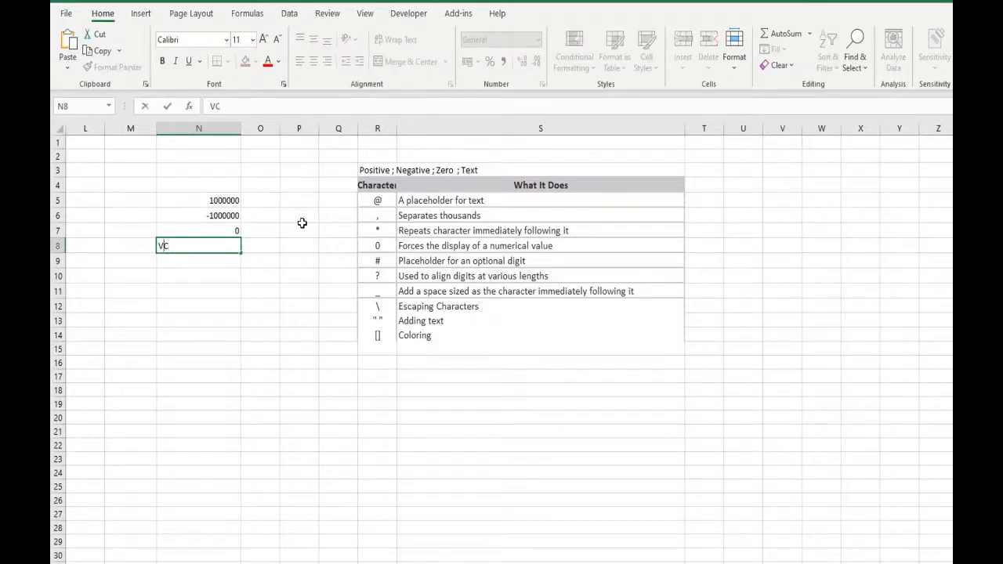
{"action": "type", "text": "ovid"}
{"action": "key", "text": "Return"}
{"action": "key", "text": "Up"}
{"action": "key", "text": "shift+Up"}
{"action": "key", "text": "shift+Up"}
{"action": "key", "text": "shift+Up"}
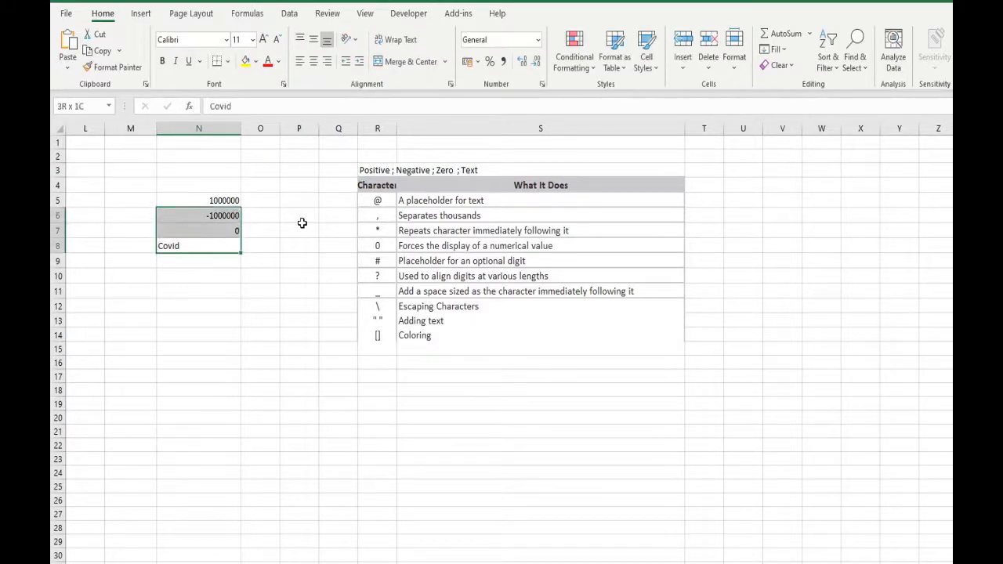
{"action": "key", "text": "ctrl+q"}
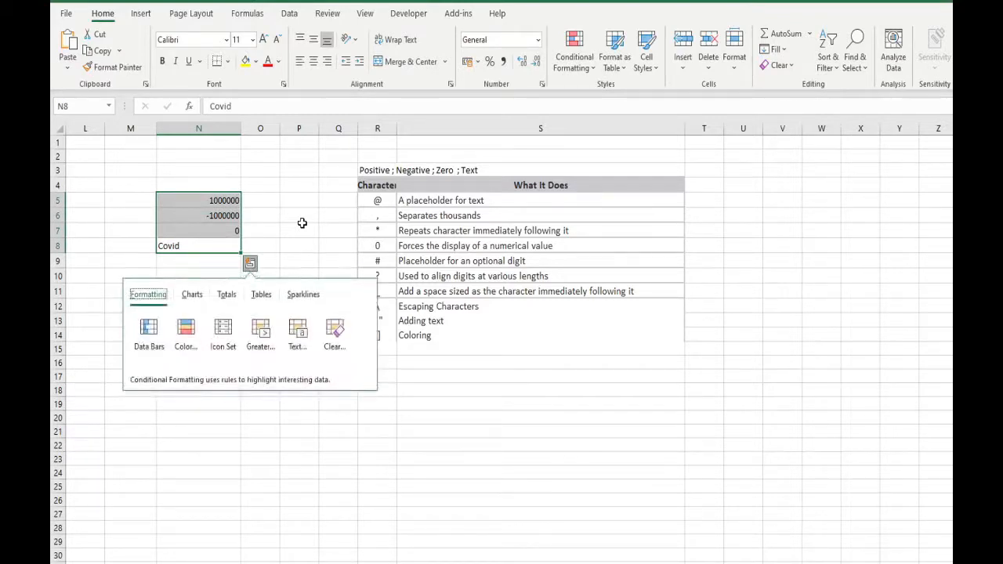
{"action": "key", "text": "Escape"}
Step: Open the cell formatting settings for N5:N8 and choose the Custom number category
{"action": "key", "text": "Up"}
{"action": "key", "text": "Up"}
{"action": "key", "text": "Up"}
{"action": "key", "text": "shift+Down"}
{"action": "key", "text": "shift+Down"}
{"action": "key", "text": "shift+Down"}
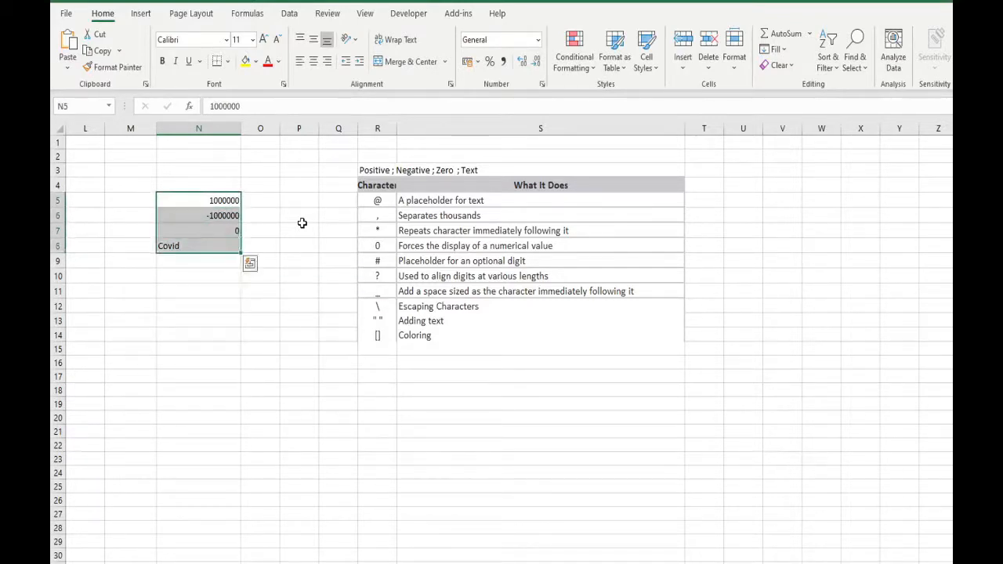
{"action": "right_click", "coordinate": [212, 206]}
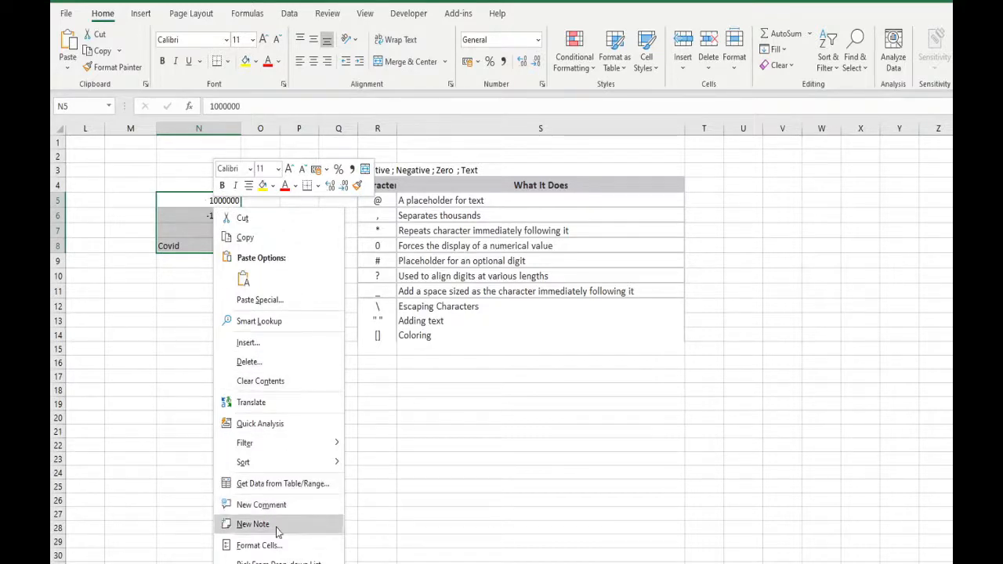
{"action": "left_click", "coordinate": [259, 545]}
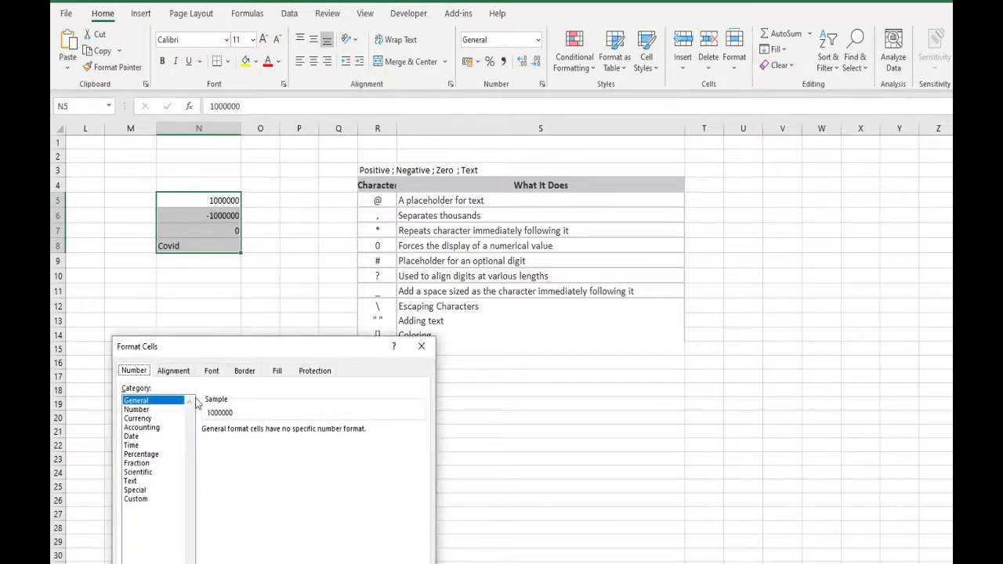
{"action": "left_click_drag", "start_coordinate": [243, 350], "coordinate": [493, 133]}
{"action": "left_click", "coordinate": [300, 280]}
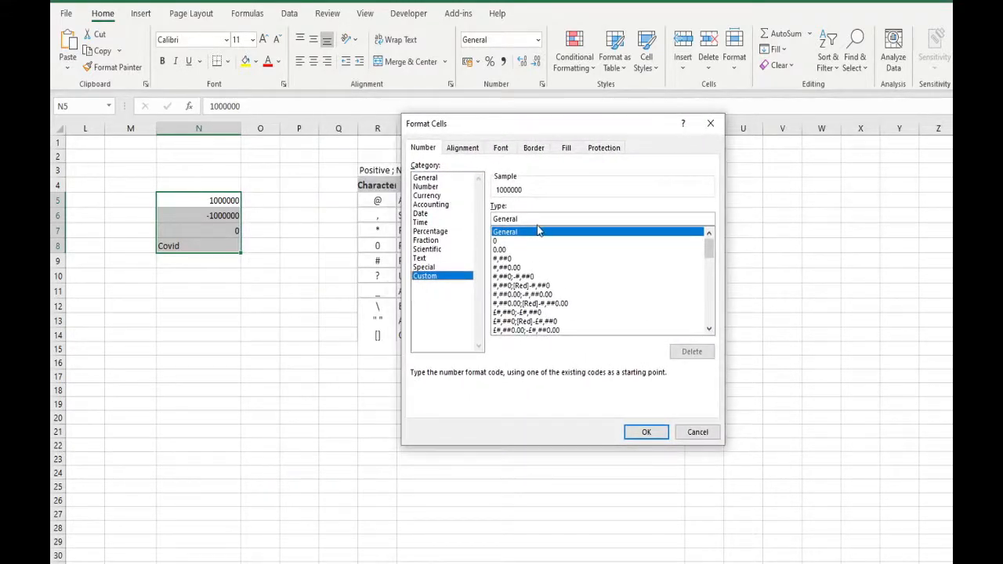
Step: Write a custom format code from # placeholders with a thousands separator, a scaling comma and a second section for negative numbers
{"action": "left_click", "coordinate": [533, 240]}
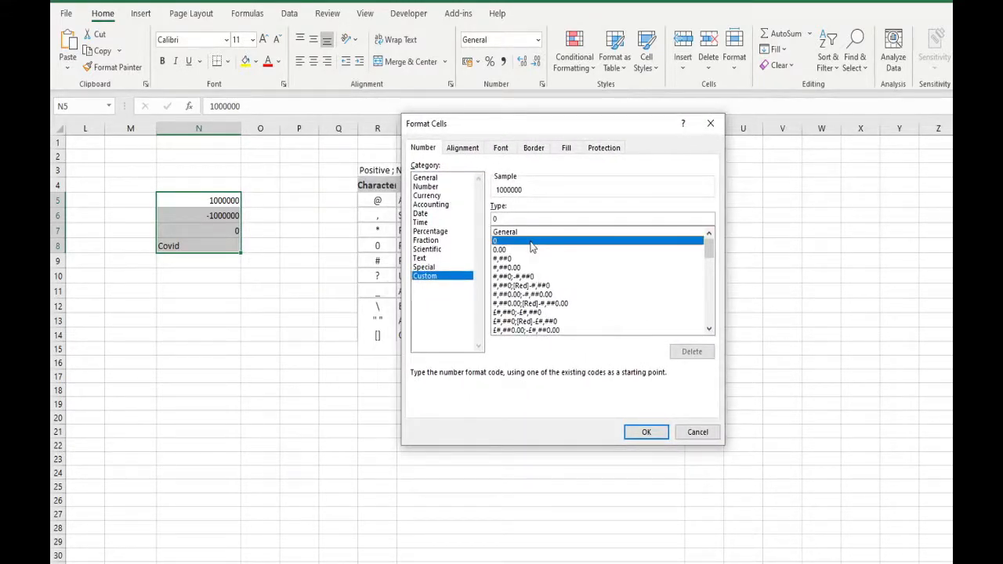
{"action": "scroll", "coordinate": [541, 267], "scroll_direction": "down", "scroll_amount": 10}
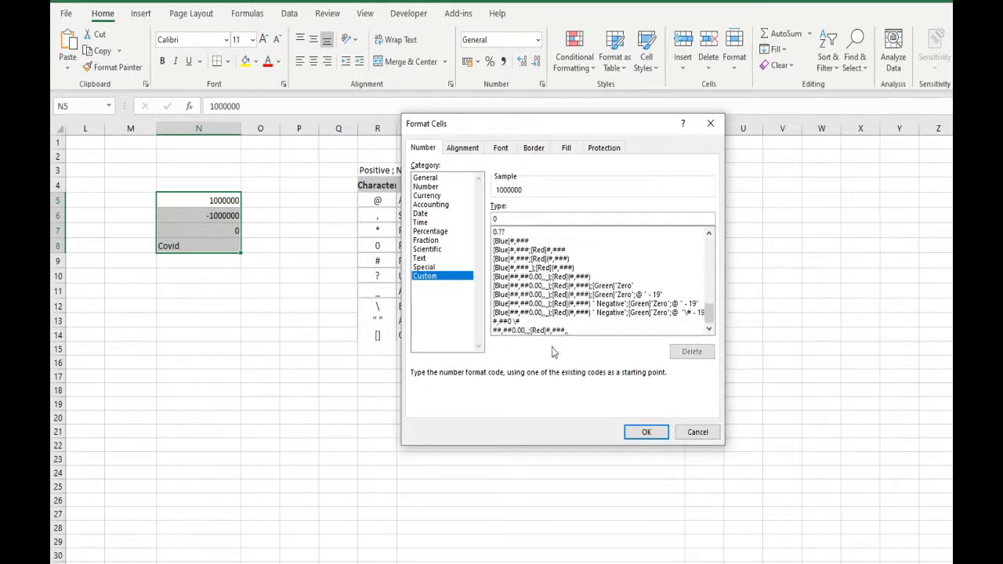
{"action": "scroll", "coordinate": [556, 345], "scroll_direction": "up", "scroll_amount": 10}
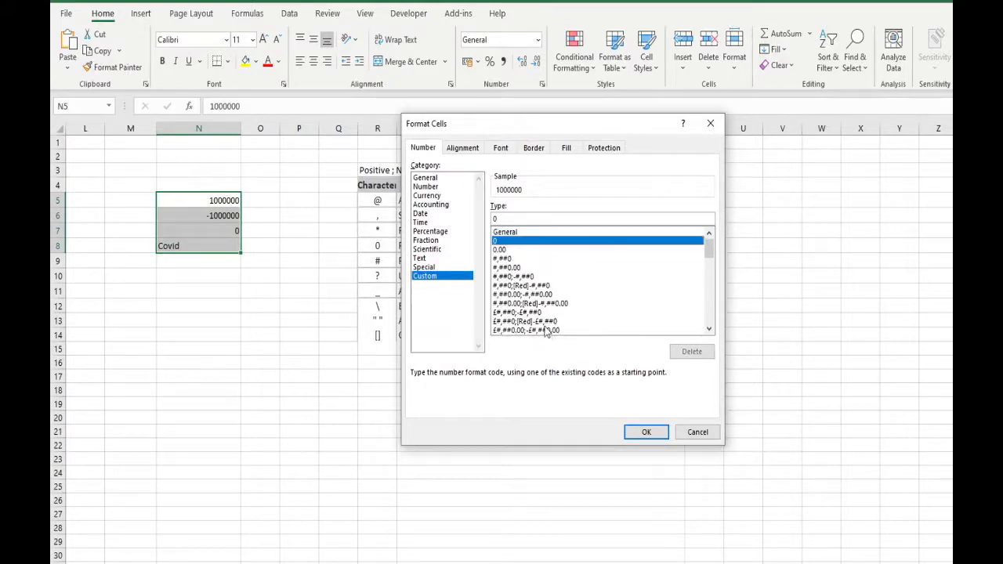
{"action": "left_click", "coordinate": [545, 218]}
{"action": "key", "text": "BackSpace"}
{"action": "type", "text": "#"}
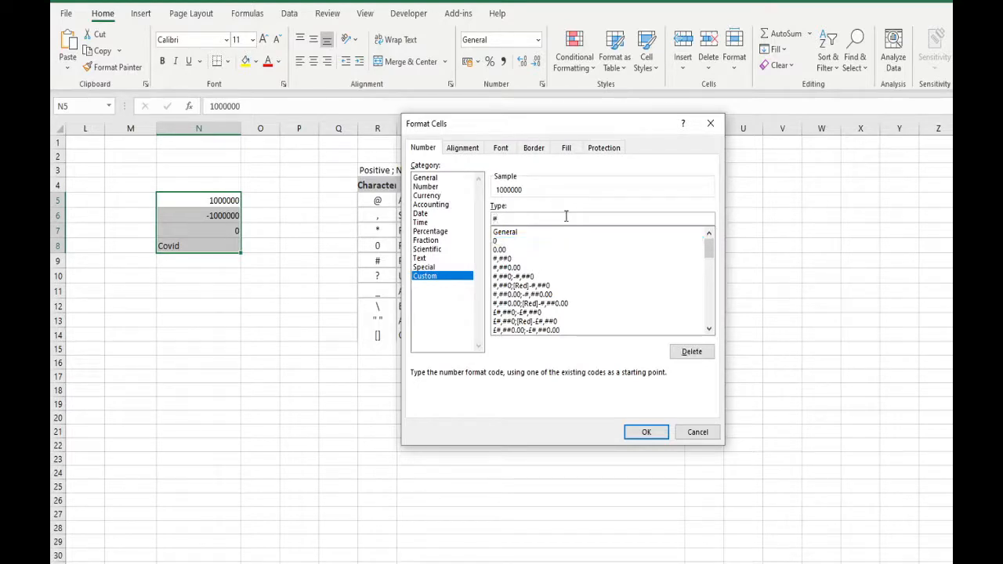
{"action": "type", "text": ",##"}
{"action": "type", "text": ","}
{"action": "key", "text": "BackSpace"}
{"action": "type", "text": ","}
{"action": "type", "text": ";-#,##"}
Step: Add the 0.0 decimal placeholder to both sections so the format code reads #,##0.0,;#,##0.0,
{"action": "key", "text": "Left"}
{"action": "key", "text": "Left"}
{"action": "type", "text": "0.0"}
{"action": "key", "text": "Right"}
{"action": "key", "text": "Right"}
{"action": "key", "text": "Right"}
{"action": "key", "text": "Right"}
{"action": "type", "text": "0.0"}
{"action": "key", "text": "Left"}
{"action": "key", "text": "Left"}
{"action": "key", "text": "Left"}
{"action": "key", "text": "Right"}
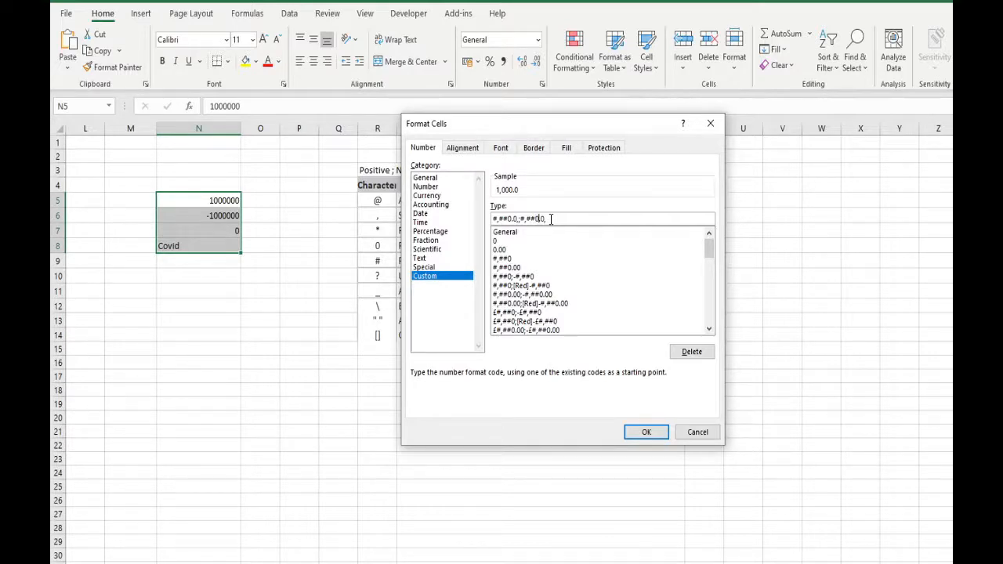
Step: Prefix the positive section with [Blue] and the negative section with [Red], and apply the custom format to N5:N8
{"action": "key", "text": "Left"}
{"action": "type", "text": "[Blue]"}
{"action": "key", "text": "Right"}
{"action": "key", "text": "Right"}
{"action": "key", "text": "Right"}
{"action": "key", "text": "Right"}
{"action": "key", "text": "Right"}
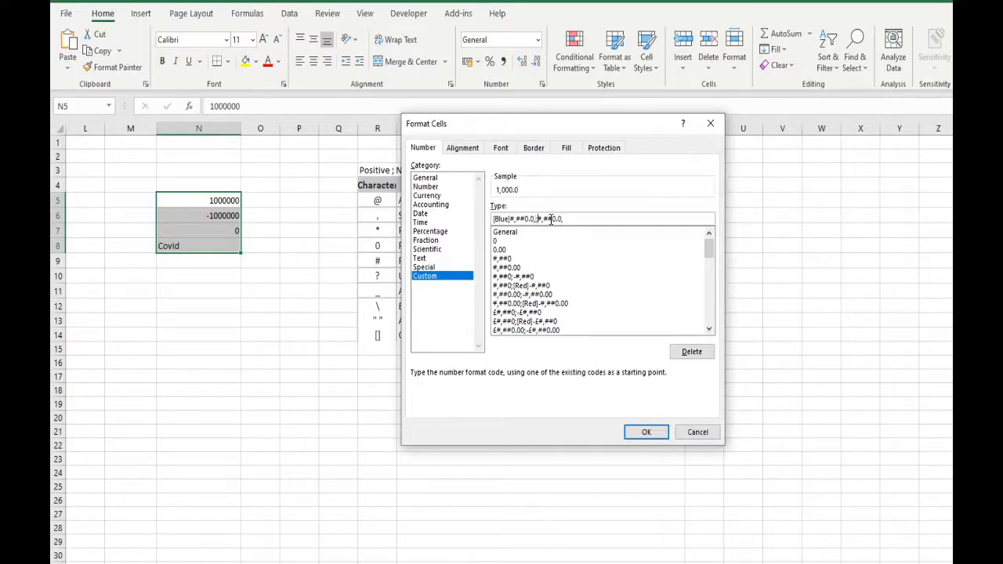
{"action": "type", "text": "[Red]"}
{"action": "left_click", "coordinate": [638, 431]}
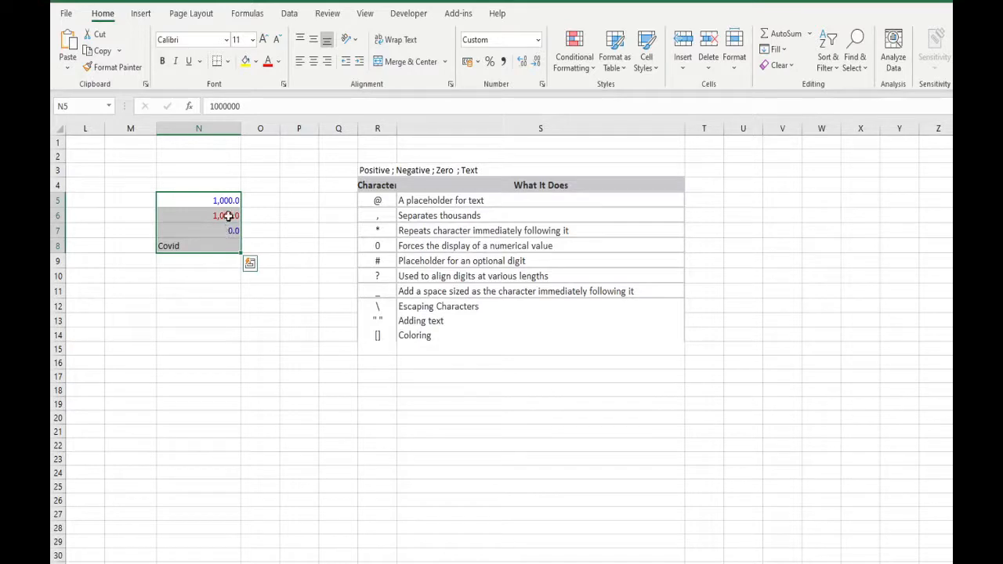
Step: Add a minus sign to the negative section of the N5:N8 format, making it [Blue]#,##0.0,;[Red]-#,##0.0,
{"action": "left_click", "coordinate": [227, 216]}
{"action": "left_click_drag", "start_coordinate": [228, 200], "coordinate": [215, 246]}
{"action": "left_click", "coordinate": [227, 246]}
{"action": "key", "text": "ctrl+1"}
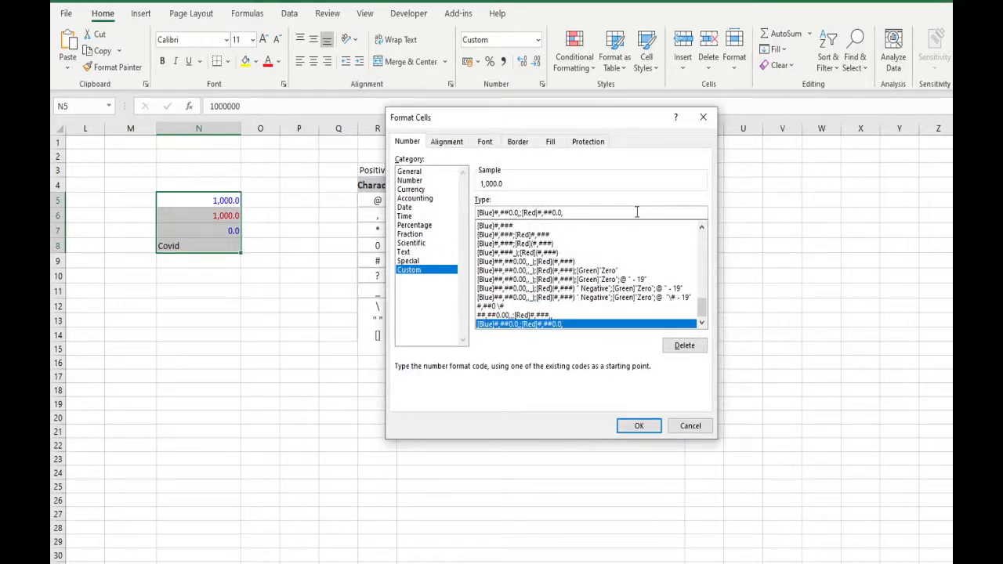
{"action": "type", "text": "-"}
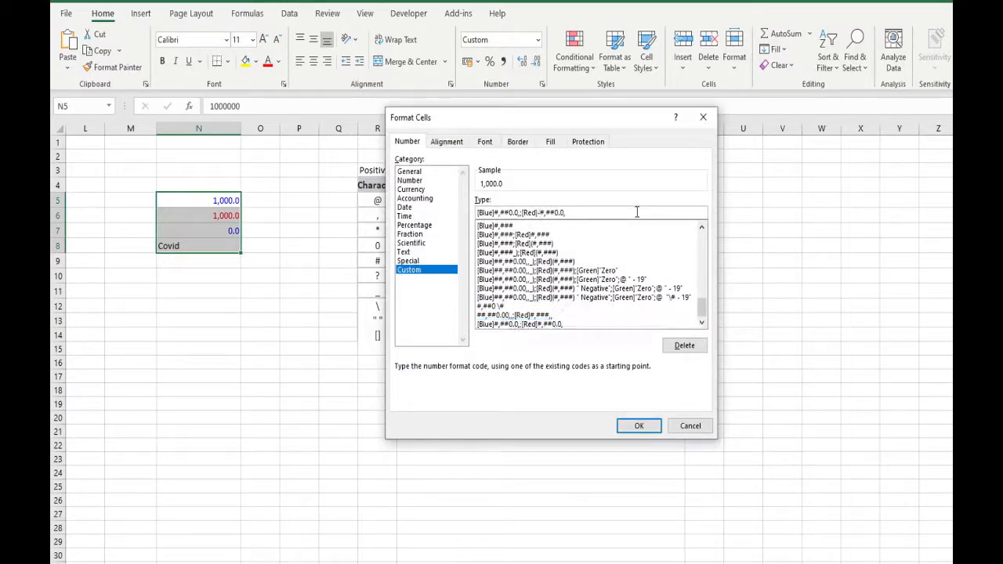
{"action": "key", "text": "Return"}
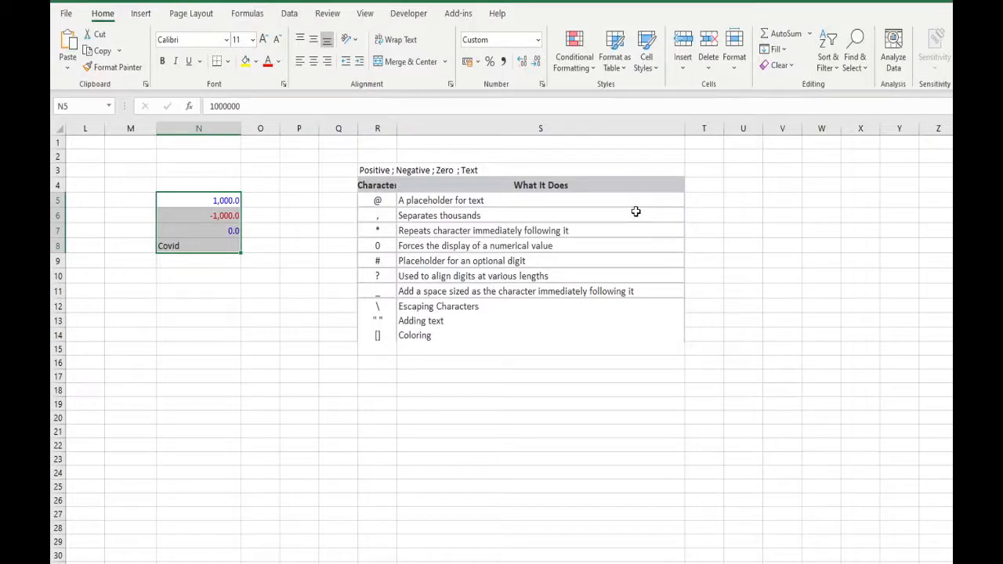
Step: Try the format [Blue]#,##0.0,;[Red](#,##0.0), on N5:N8 to show negatives in parentheses, and undo it
{"action": "key", "text": "ctrl+1"}
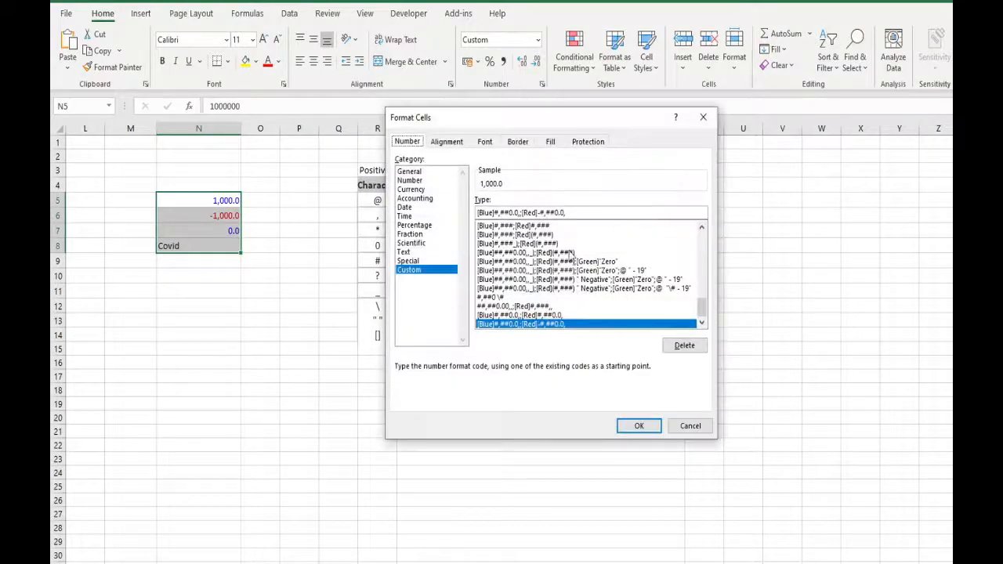
{"action": "left_click", "coordinate": [538, 212]}
{"action": "key", "text": "Delete"}
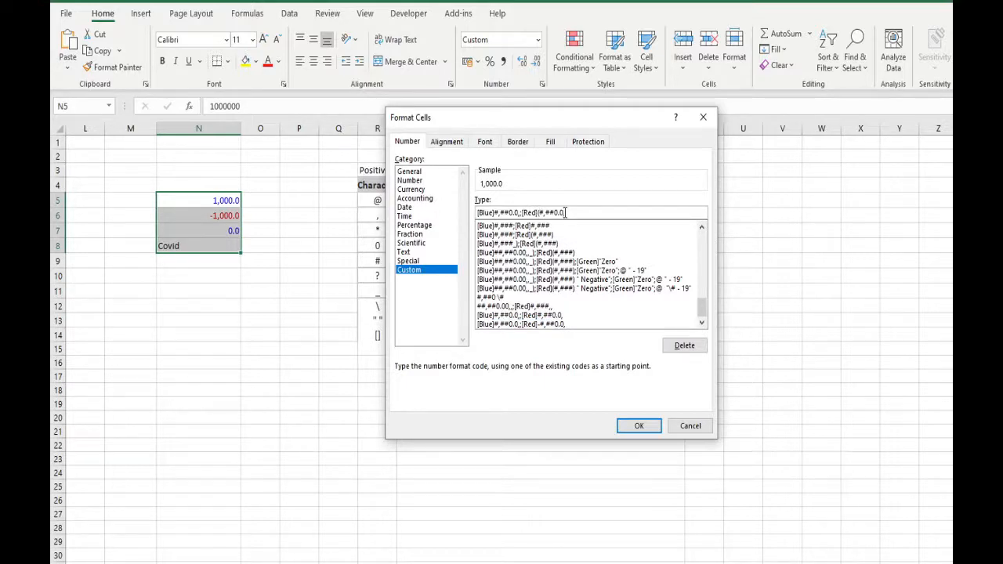
{"action": "key", "text": "Return"}
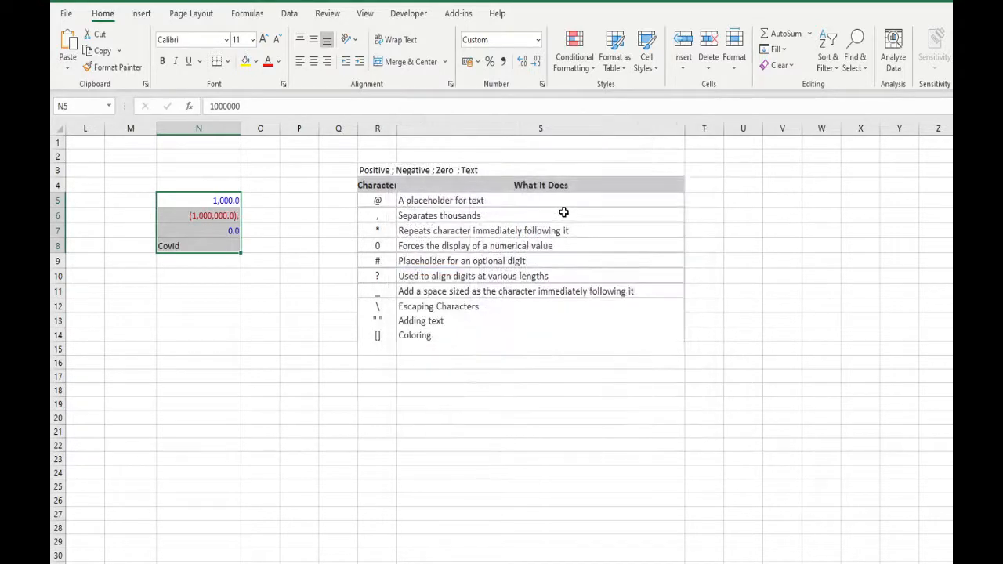
{"action": "key", "text": "ctrl+z"}
Step: Try to replace the negative section's minus sign in the N5:N8 format with parentheses that also enclose the scaling comma
{"action": "key", "text": "ctrl+1"}
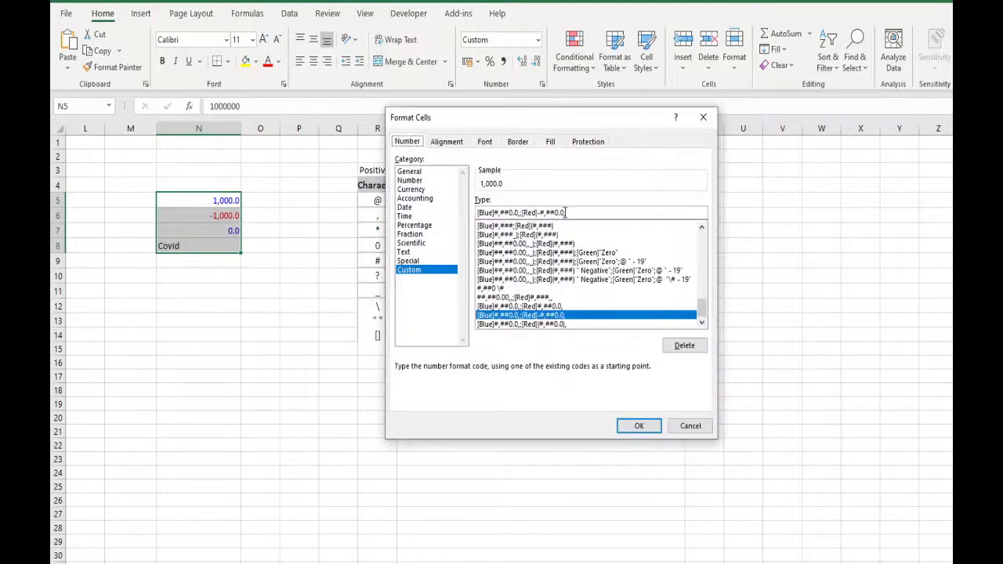
{"action": "key", "text": "BackSpace"}
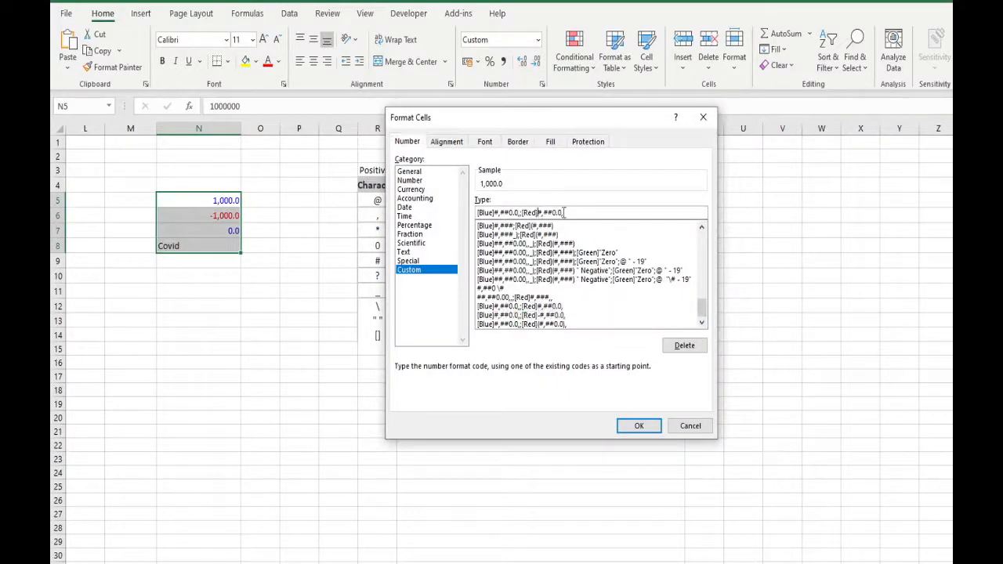
{"action": "type", "text": "("}
{"action": "left_click", "coordinate": [565, 211]}
{"action": "type", "text": ")"}
{"action": "key", "text": "Return"}
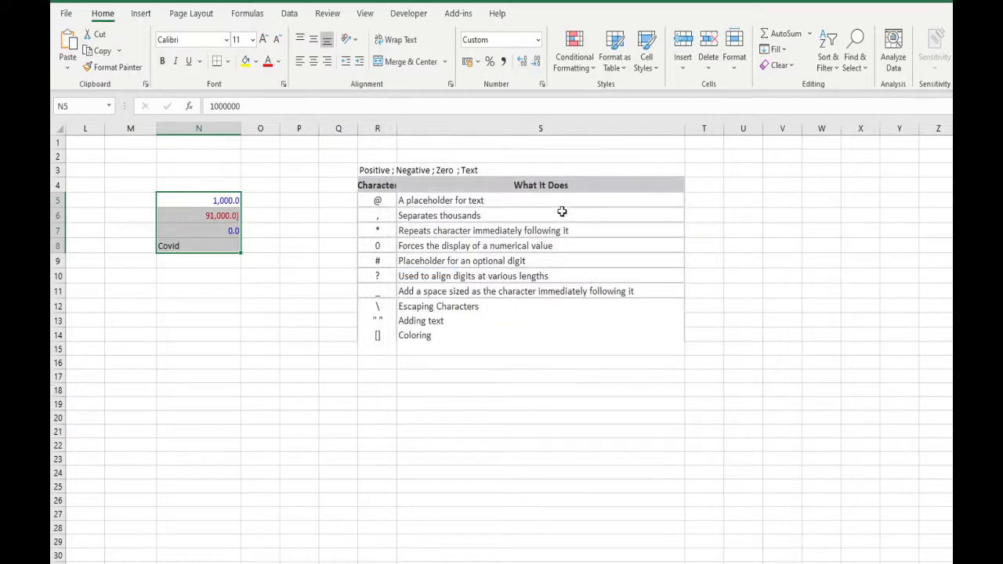
Step: Undo the last format change and enclose the negative section in parentheses instead of the minus sign, giving N5:N8 the format [Blue]#,##0.0,;[Red](#,##0.0,)
{"action": "key", "text": "ctrl+z"}
{"action": "key", "text": "ctrl+1"}
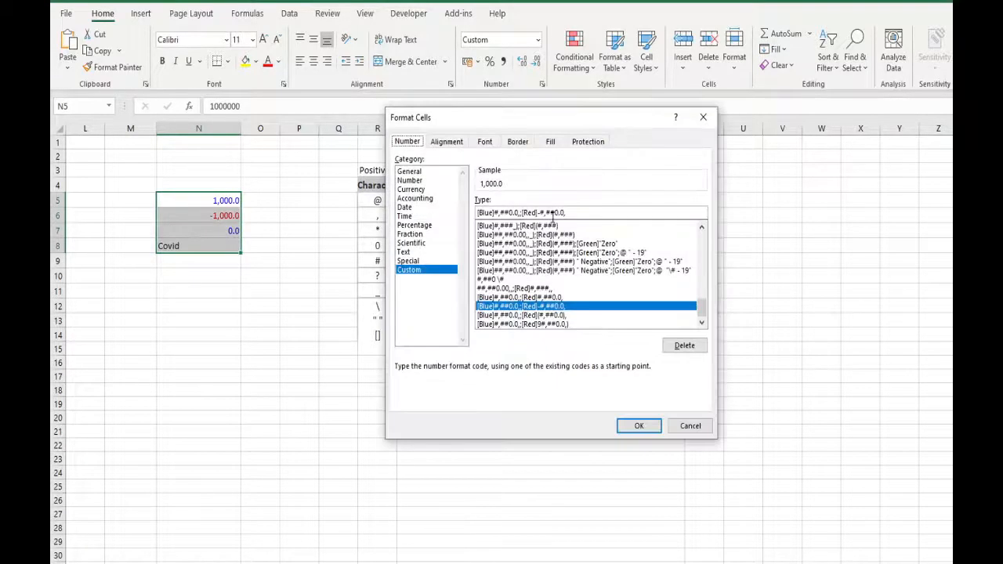
{"action": "left_click", "coordinate": [538, 213]}
{"action": "key", "text": "Delete"}
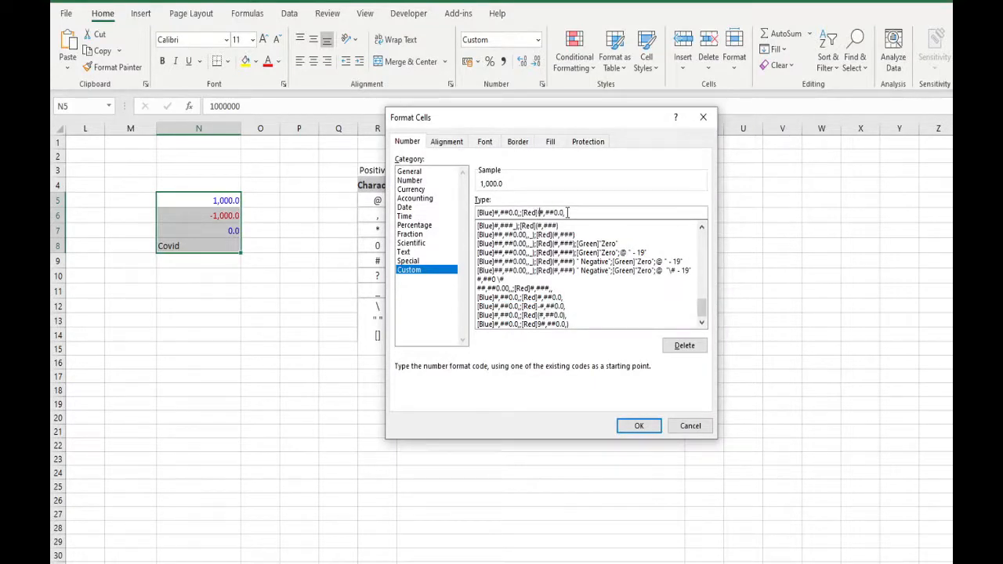
{"action": "left_click", "coordinate": [568, 212]}
{"action": "type", "text": ")"}
{"action": "key", "text": "Return"}
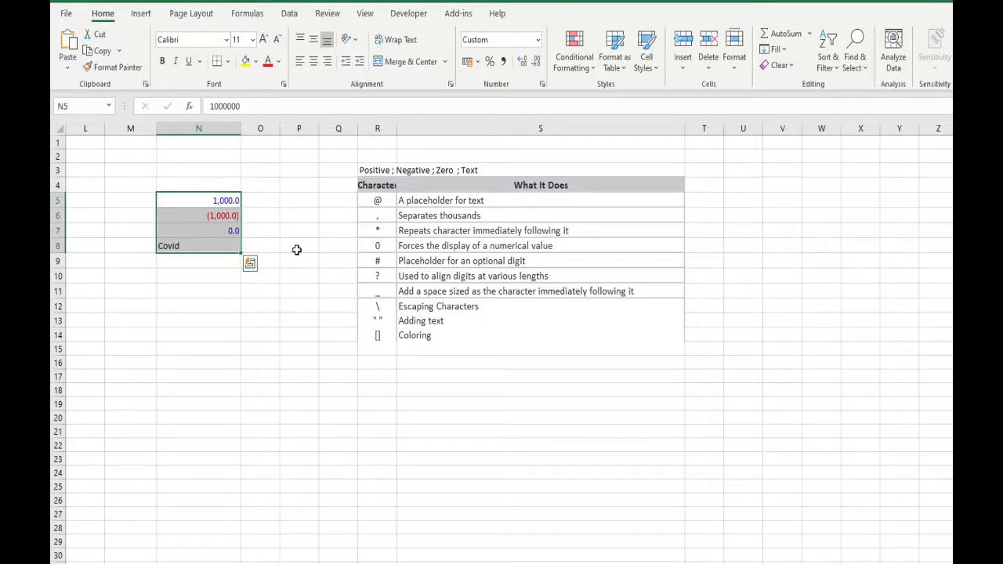
Step: Add _) to the end of the positive section of the N5:N8 format, making it [Blue]#,##0.0,_);[Red](#,##0.0,)
{"action": "key", "text": "ctrl+1"}
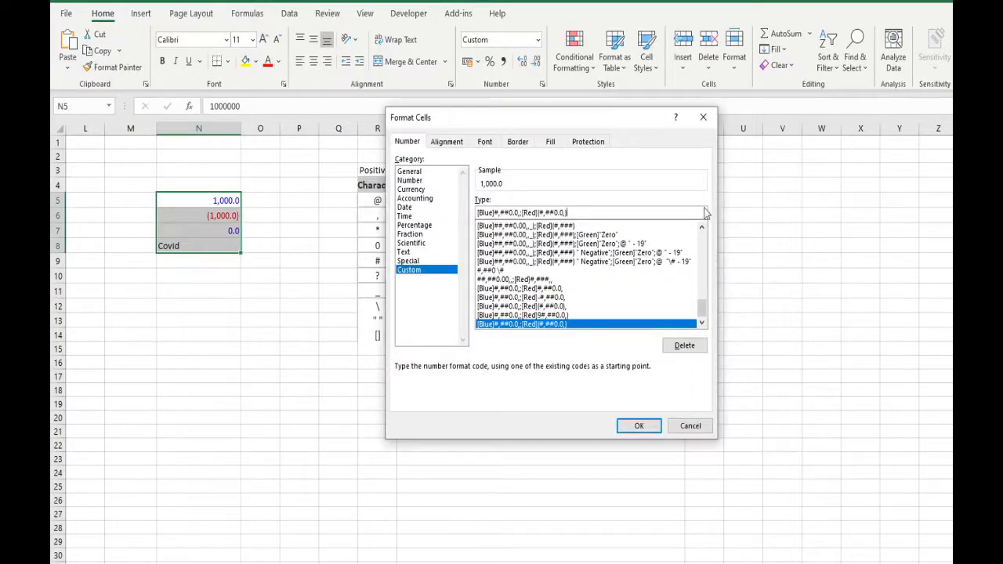
{"action": "key", "text": "Left"}
{"action": "key", "text": "Left"}
{"action": "key", "text": "Left"}
{"action": "key", "text": "Left"}
{"action": "key", "text": "Left"}
{"action": "key", "text": "Left"}
{"action": "key", "text": "Left"}
{"action": "type", "text": "_)"}
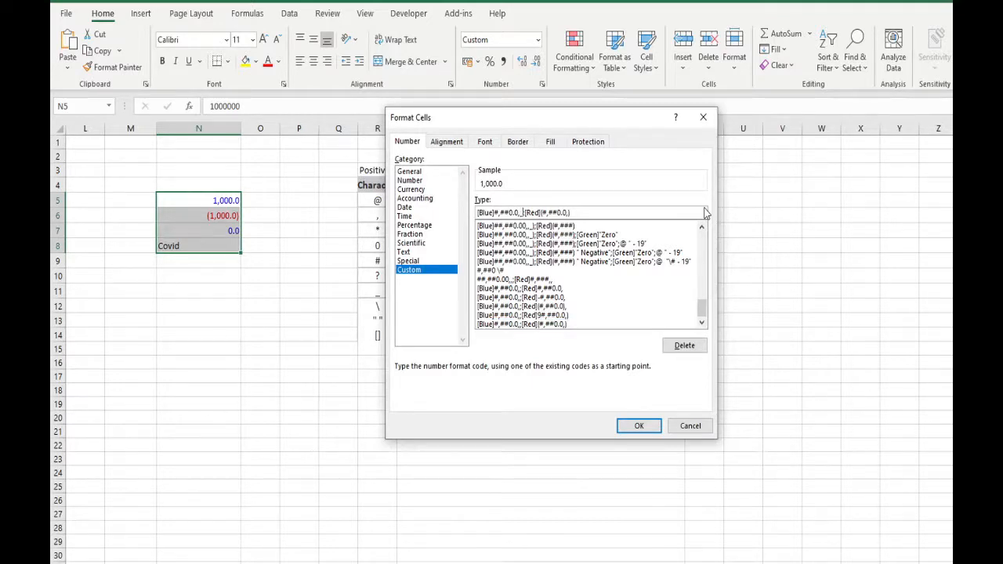
{"action": "type", "text": ")"}
{"action": "key", "text": "Return"}
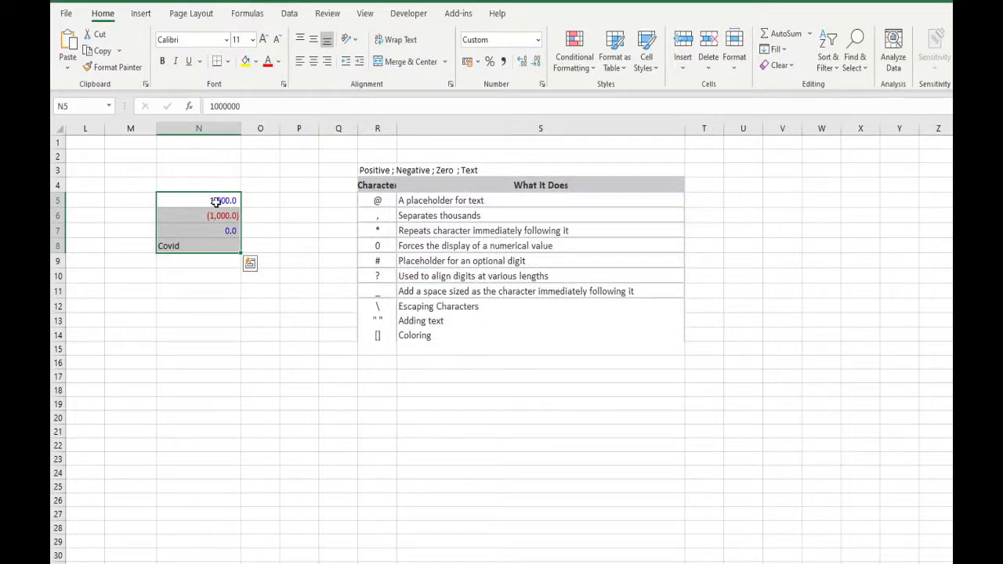
Step: Append a third section to the N5:N8 format that shows zero values as the text "Zero"
{"action": "key", "text": "ctrl+1"}
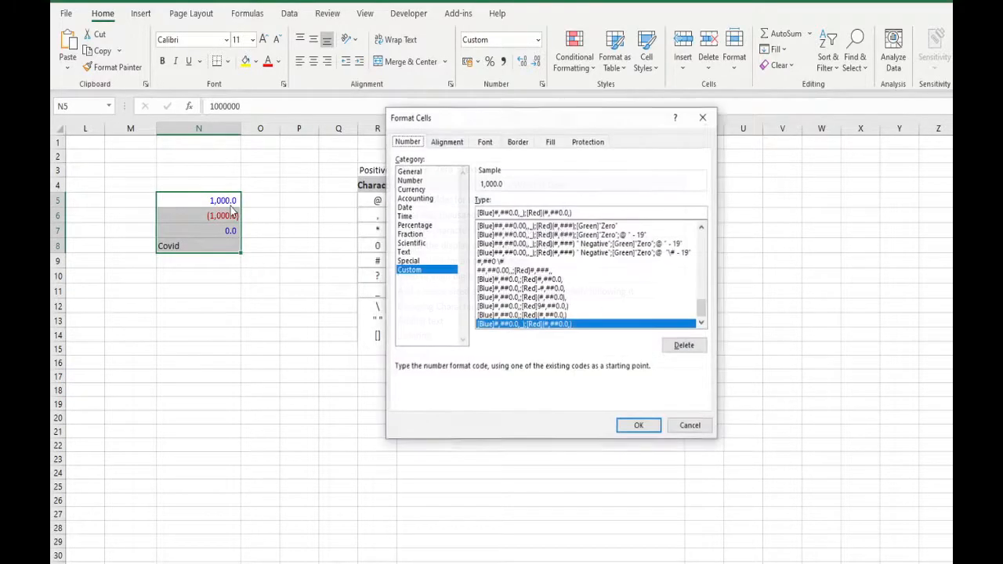
{"action": "left_click", "coordinate": [601, 210]}
{"action": "type", "text": ";"}
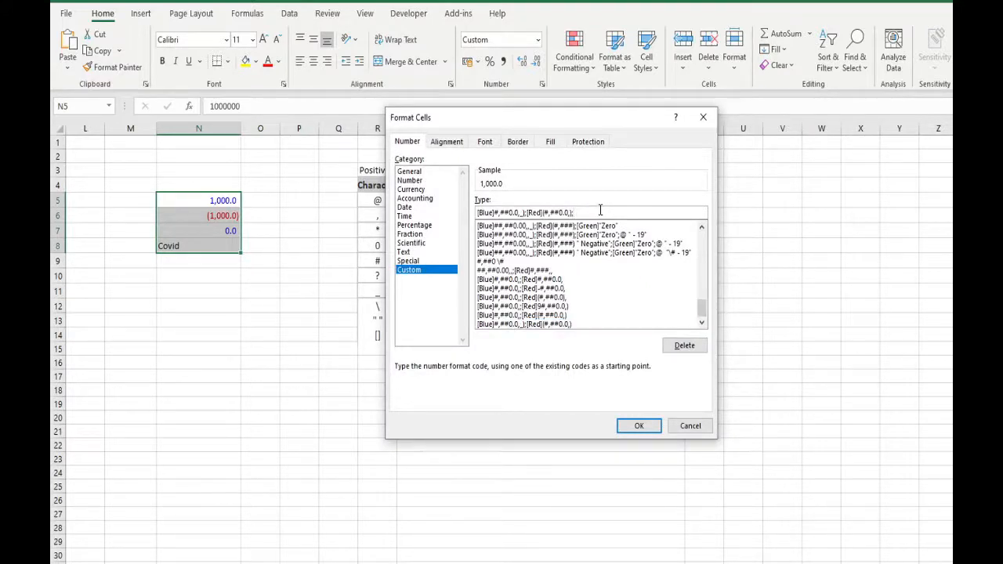
{"action": "type", "text": "\"Zero\""}
{"action": "key", "text": "Return"}
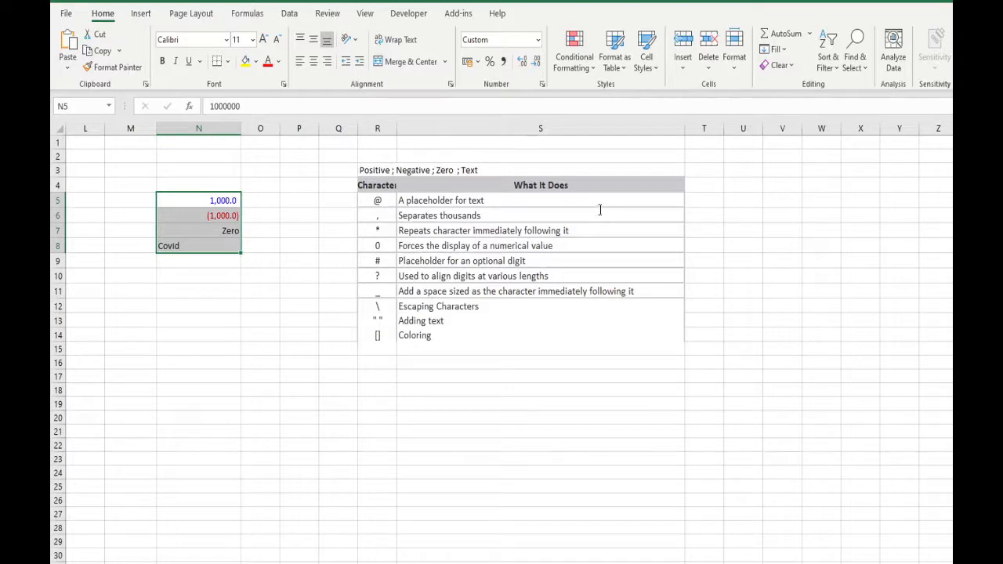
Step: Add _) after "Zero" in the zero section of the N5:N8 format to pad it by a parenthesis width
{"action": "key", "text": "ctrl+1"}
{"action": "left_click", "coordinate": [601, 212]}
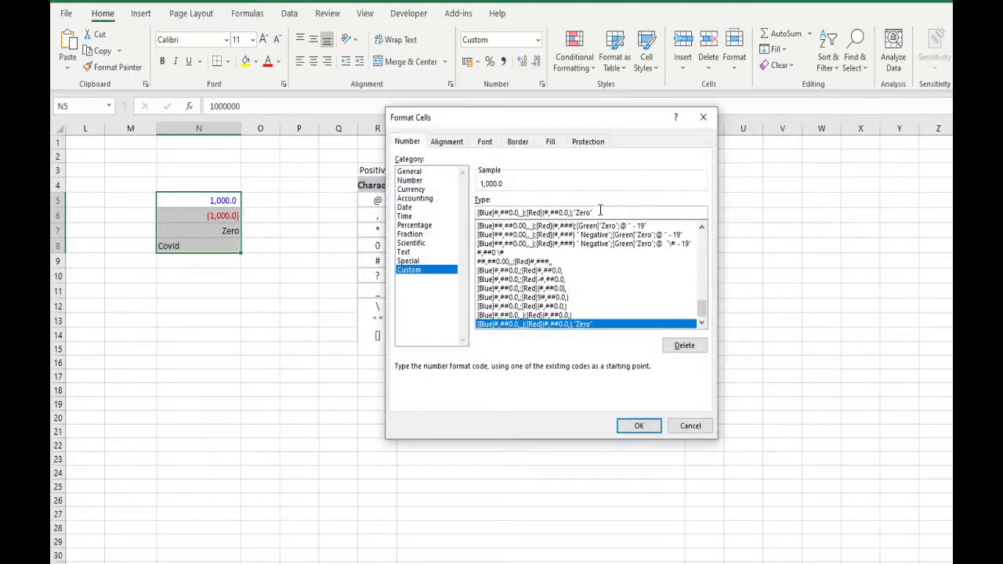
{"action": "type", "text": ";"}
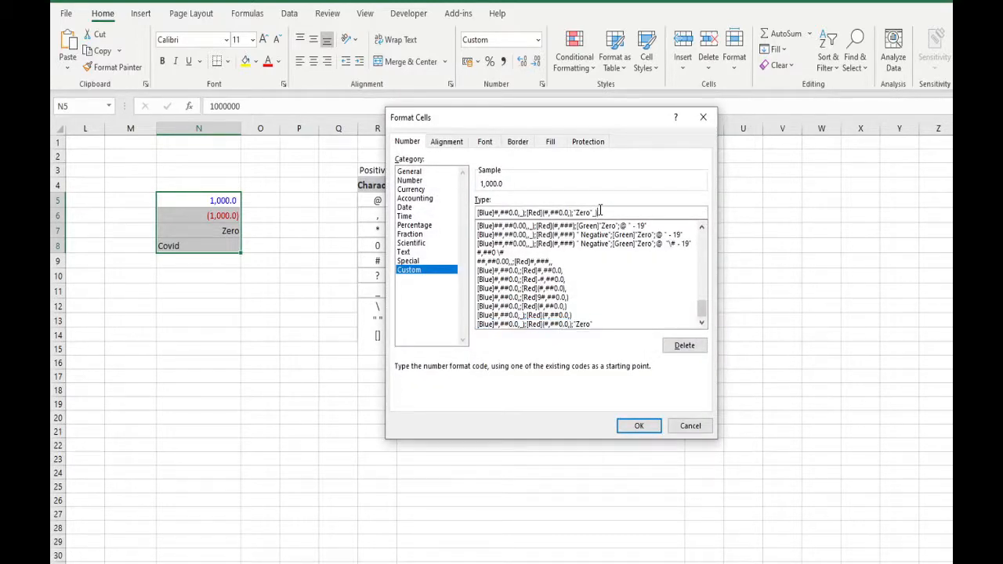
{"action": "left_click", "coordinate": [639, 426]}
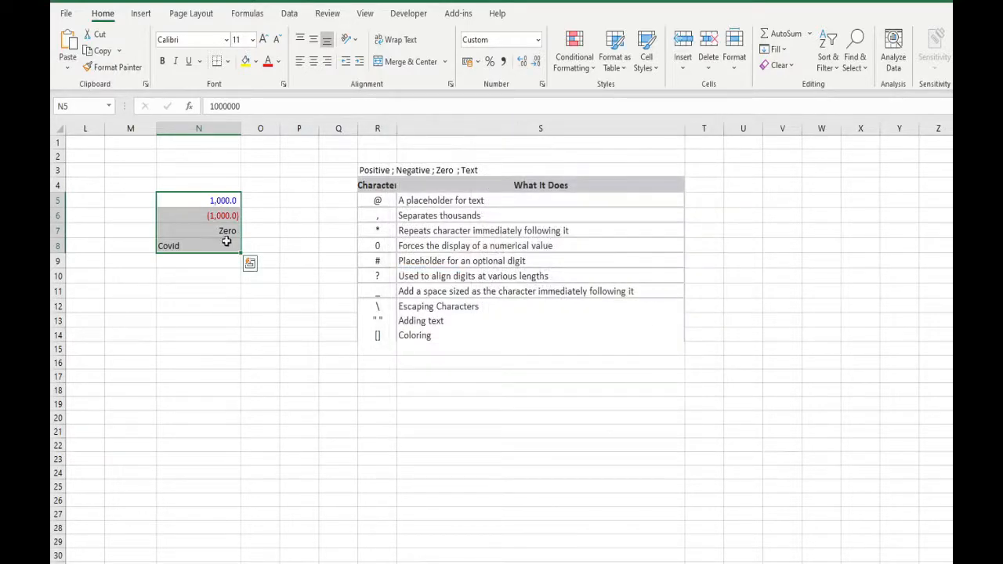
Step: Append a text section to the N5:N8 format that uses @ followed by the literal " - 19"
{"action": "key", "text": "ctrl+1"}
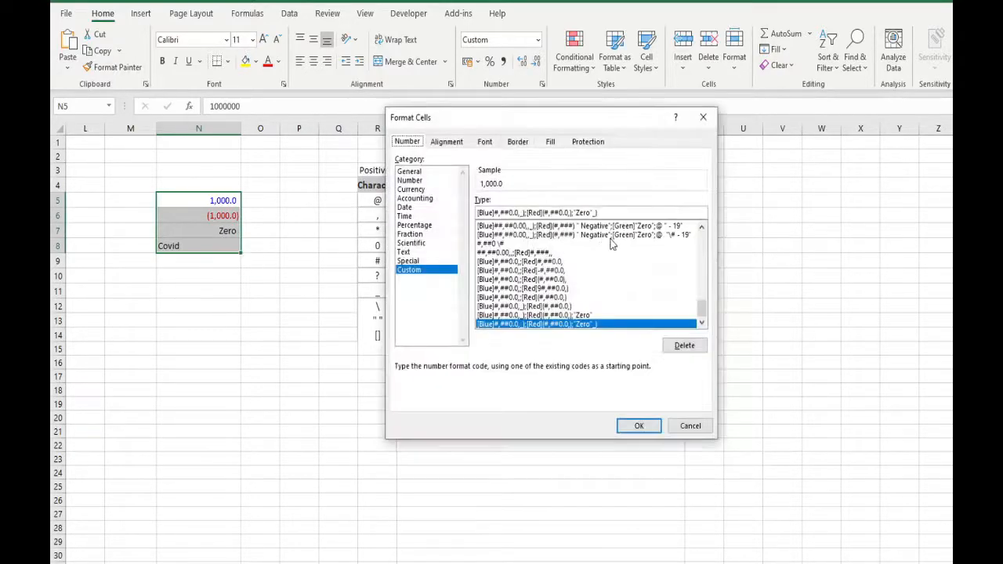
{"action": "left_click", "coordinate": [597, 213]}
{"action": "type", "text": ";"}
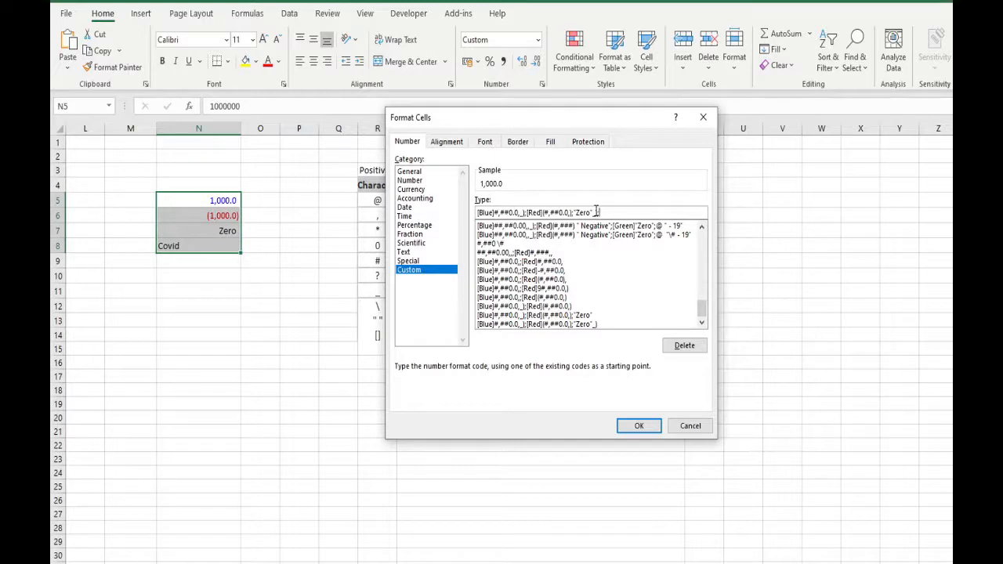
{"action": "type", "text": "Covid"}
{"action": "key", "text": "BackSpace"}
{"action": "key", "text": "BackSpace"}
{"action": "key", "text": "BackSpace"}
{"action": "key", "text": "BackSpace"}
{"action": "key", "text": "BackSpace"}
{"action": "type", "text": "@"}
{"action": "type", "text": "\" - 19\""}
{"action": "key", "text": "Return"}
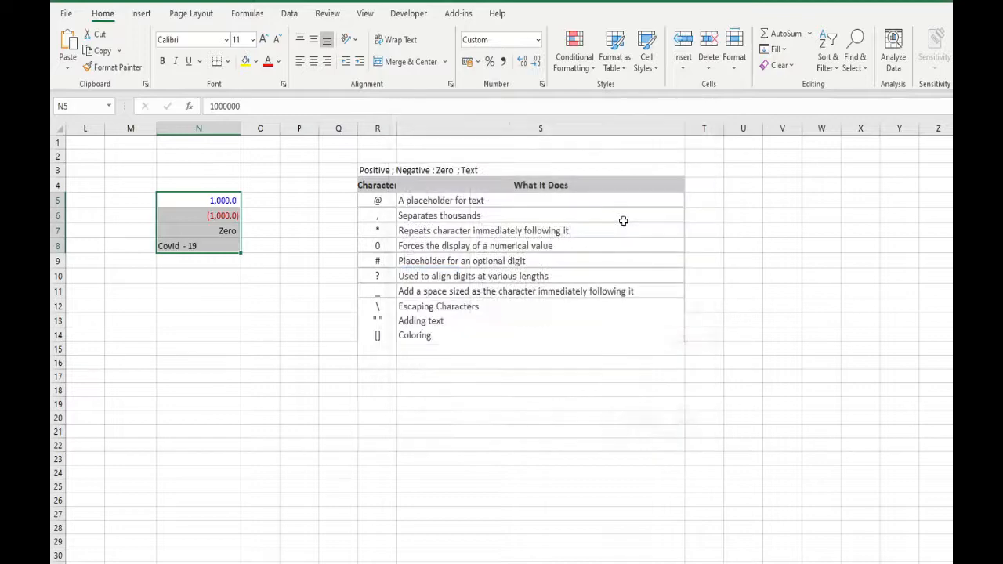
{"action": "key", "text": "ctrl+1"}
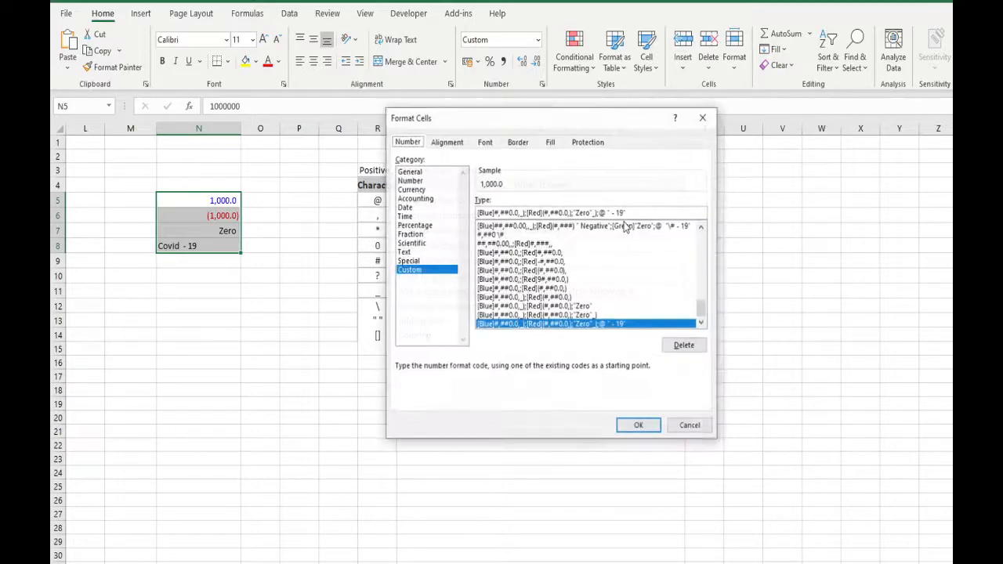
{"action": "left_click", "coordinate": [637, 214]}
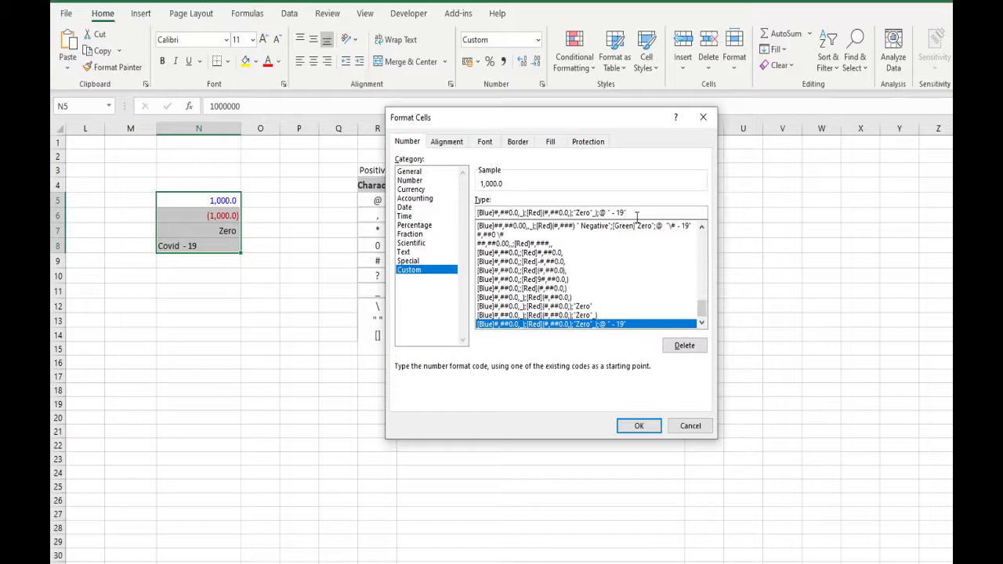
{"action": "left_click", "coordinate": [665, 562]}
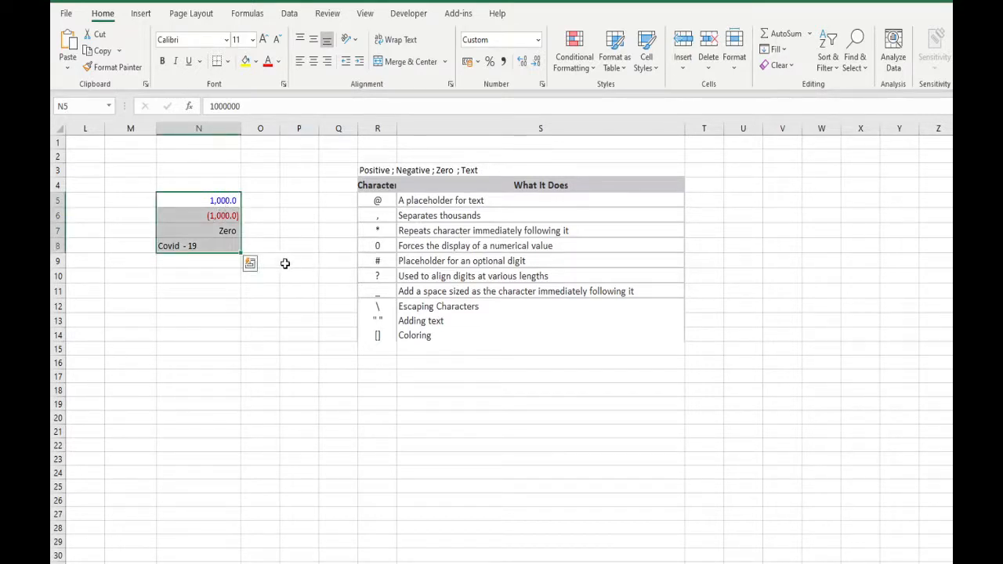
Step: Try adding an escaped literal \# after the closing parenthesis of the negative section in the N5:N8 format
{"action": "key", "text": "ctrl+1"}
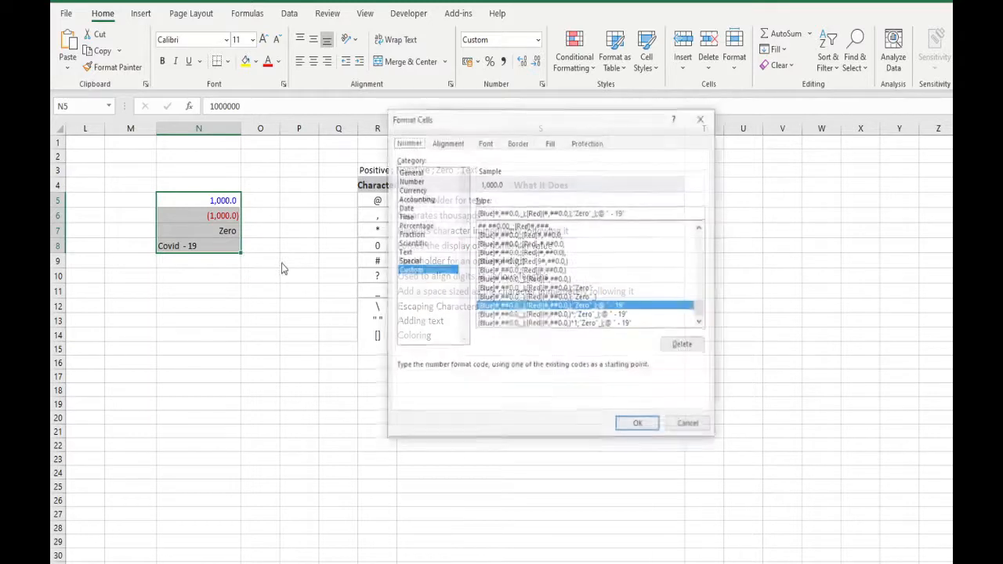
{"action": "left_click", "coordinate": [602, 213]}
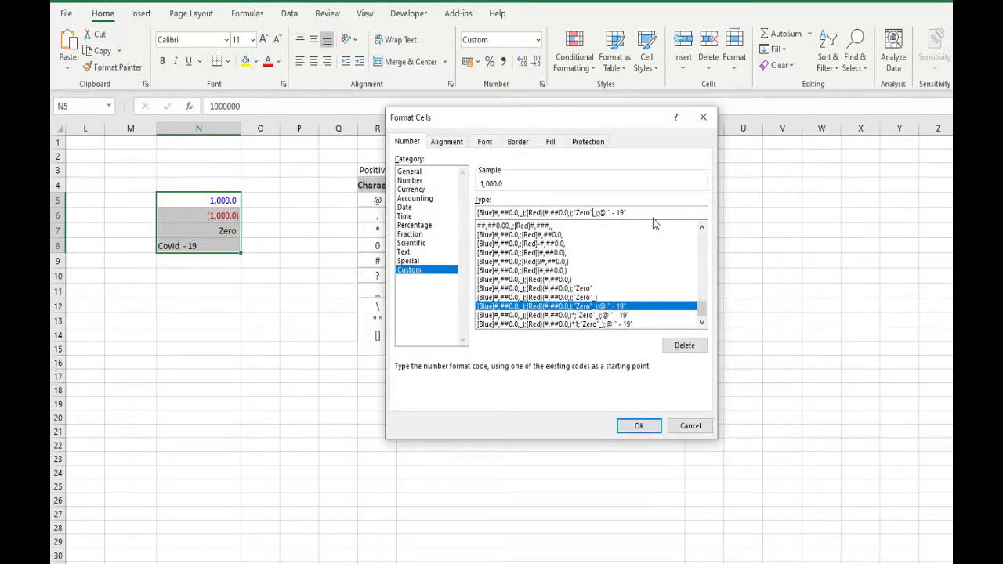
{"action": "key", "text": "Left"}
{"action": "key", "text": "Left"}
{"action": "key", "text": "Left"}
{"action": "key", "text": "Left"}
{"action": "key", "text": "Left"}
{"action": "key", "text": "Left"}
{"action": "key", "text": "Left"}
{"action": "key", "text": "Left"}
{"action": "key", "text": "Left"}
{"action": "key", "text": "Left"}
{"action": "key", "text": "Left"}
{"action": "key", "text": "Left"}
{"action": "key", "text": "Right"}
{"action": "key", "text": "Right"}
{"action": "key", "text": "Right"}
{"action": "key", "text": "Right"}
{"action": "key", "text": "Right"}
{"action": "type", "text": "\\"}
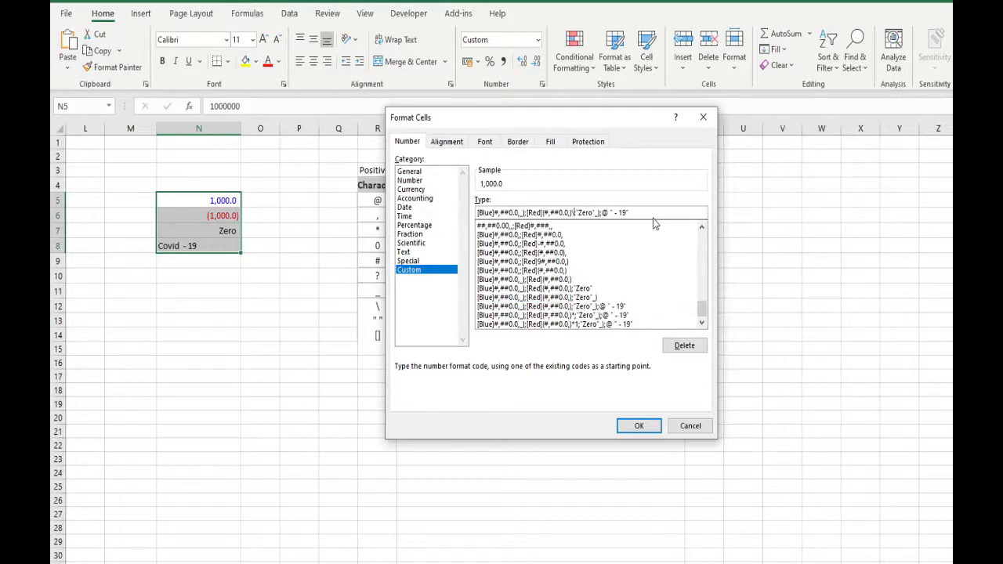
{"action": "type", "text": "*"}
{"action": "key", "text": "Return"}
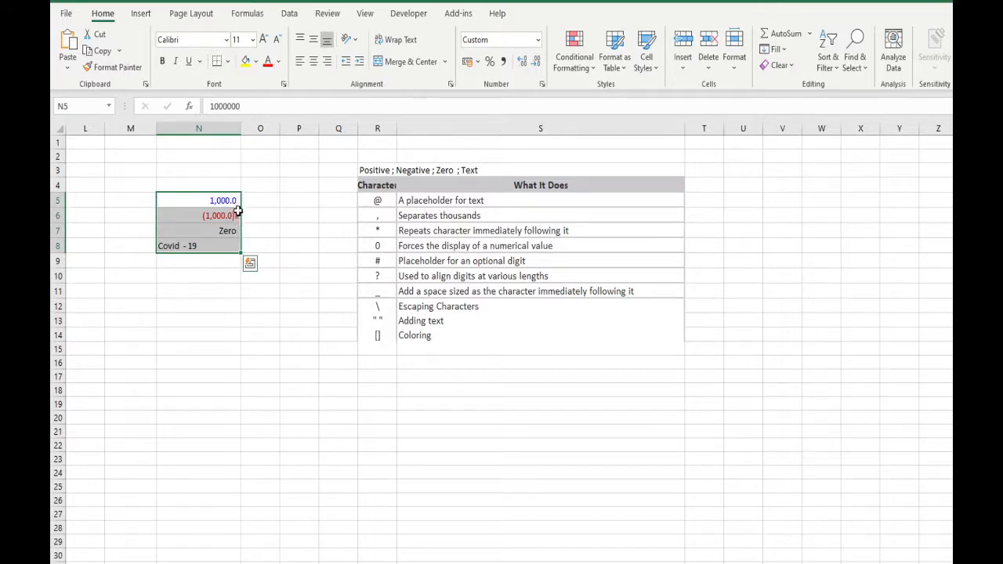
Step: Remove \# from the negative section and extend the positive section of the N5:N8 format to four decimals, #,##0.0000,_)
{"action": "key", "text": "ctrl+1"}
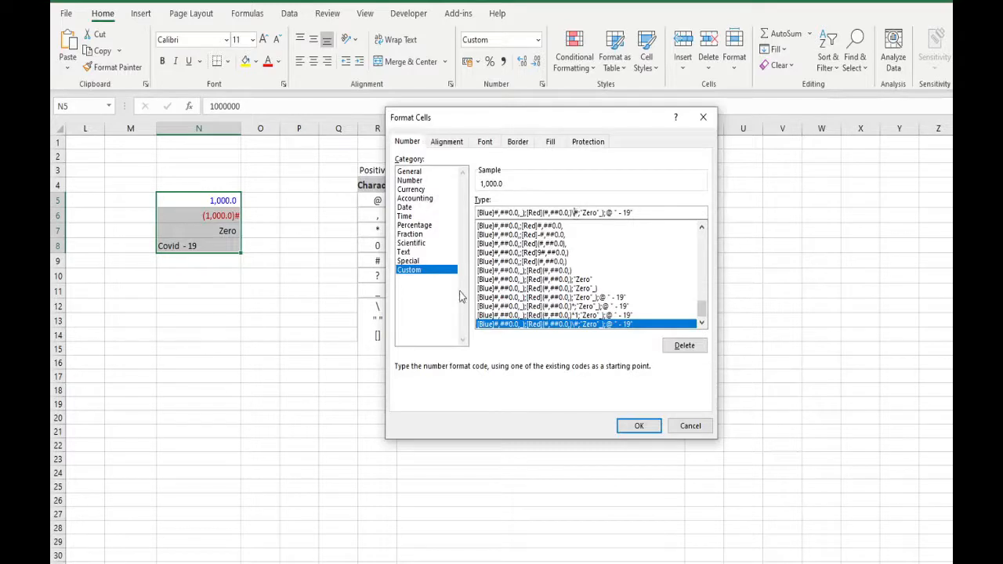
{"action": "key", "text": "Delete"}
{"action": "key", "text": "Delete"}
{"action": "key", "text": "Left"}
{"action": "key", "text": "Left"}
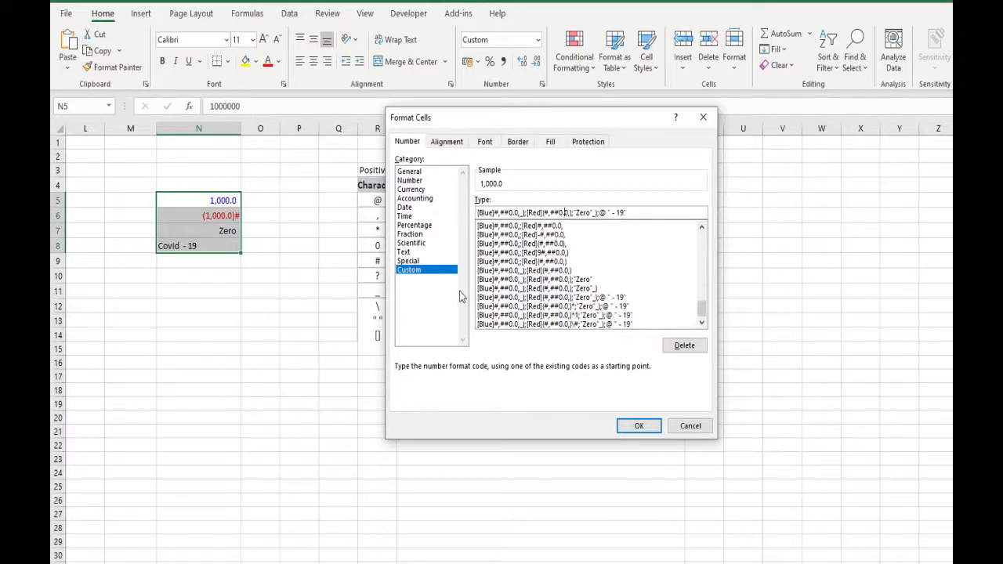
{"action": "key", "text": "Left"}
{"action": "key", "text": "Left"}
{"action": "type", "text": "000"}
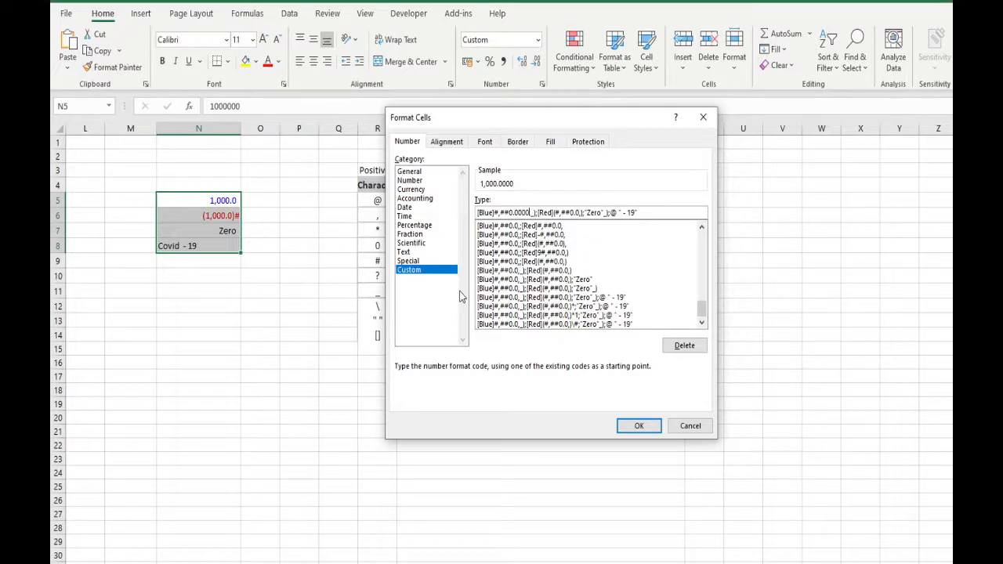
{"action": "key", "text": "Return"}
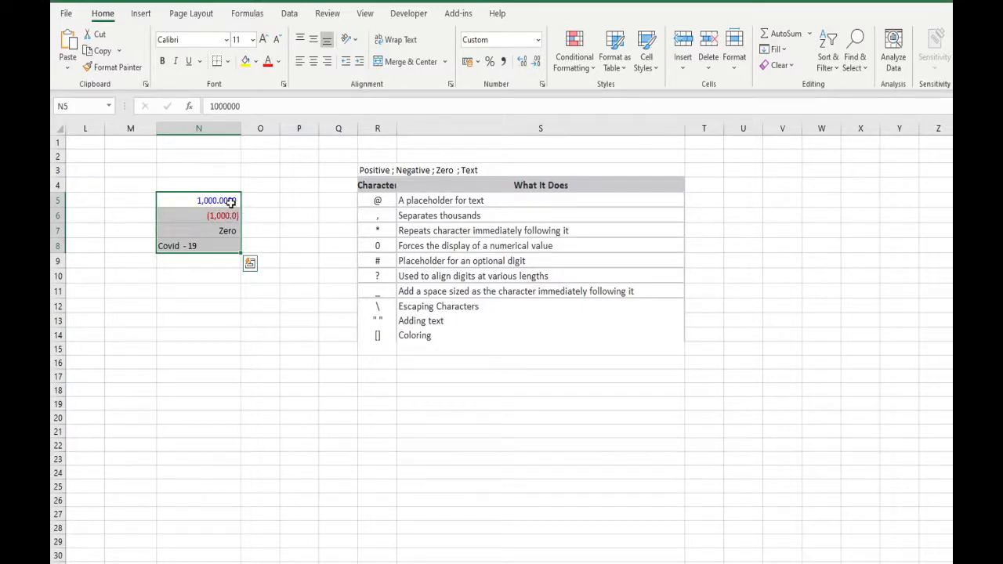
Step: Replace the decimal digit in the negative section of the N5:N8 format with four ? placeholders, making it [Red](#,##0.????,)
{"action": "key", "text": "ctrl+1"}
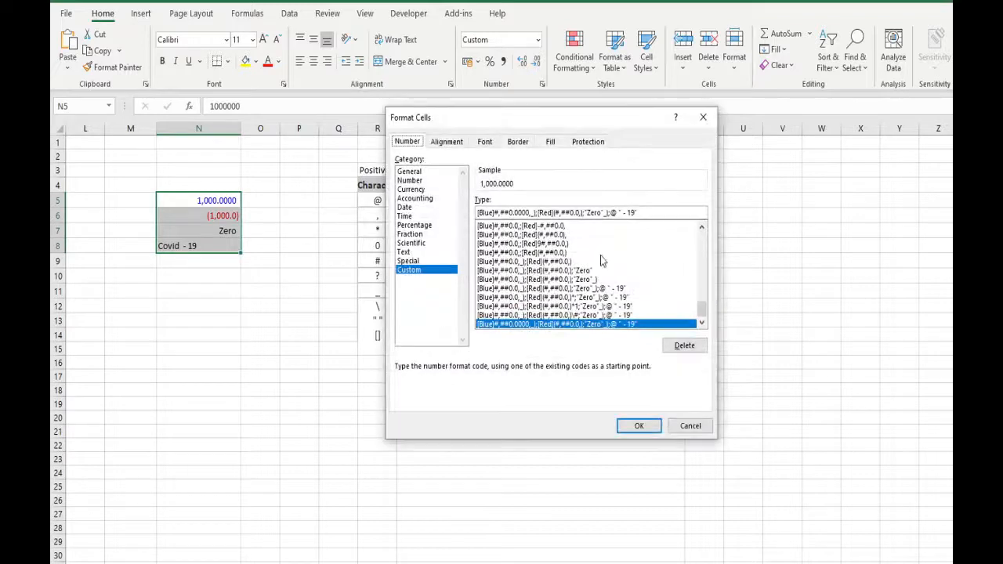
{"action": "left_click", "coordinate": [578, 212]}
{"action": "type", "text": "????"}
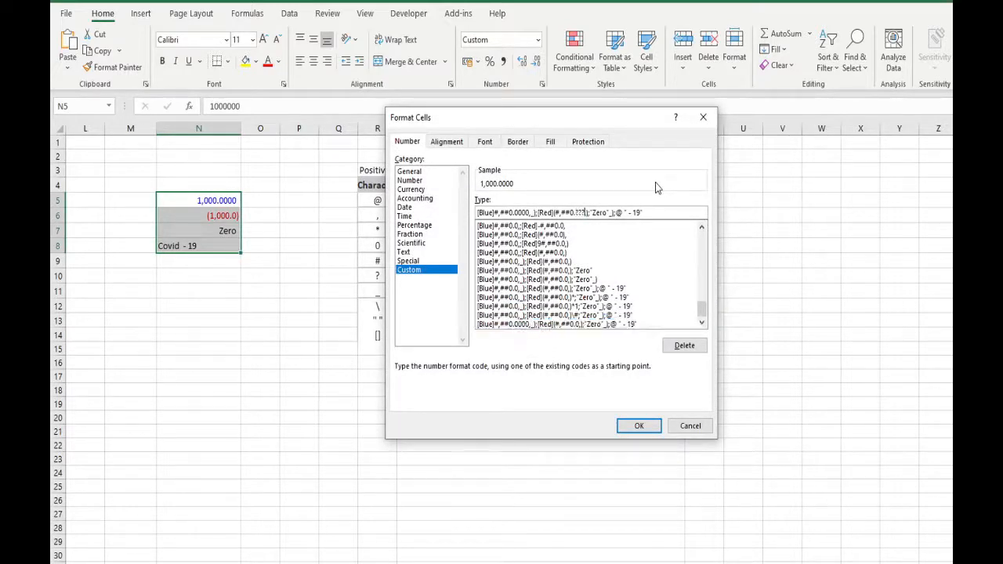
{"action": "left_click", "coordinate": [639, 428]}
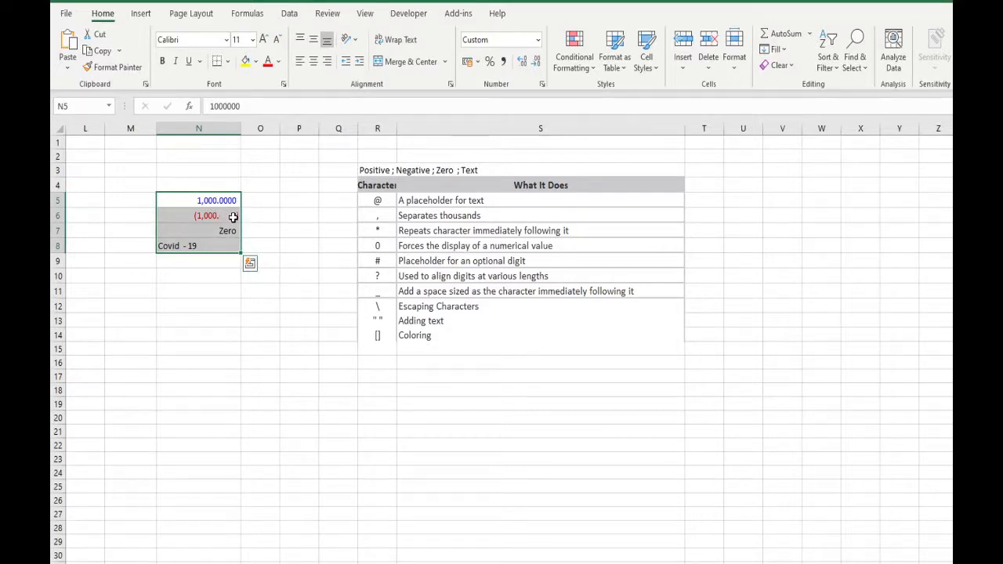
Step: Change the value in cell N6 to -10001111
{"action": "left_click", "coordinate": [239, 216]}
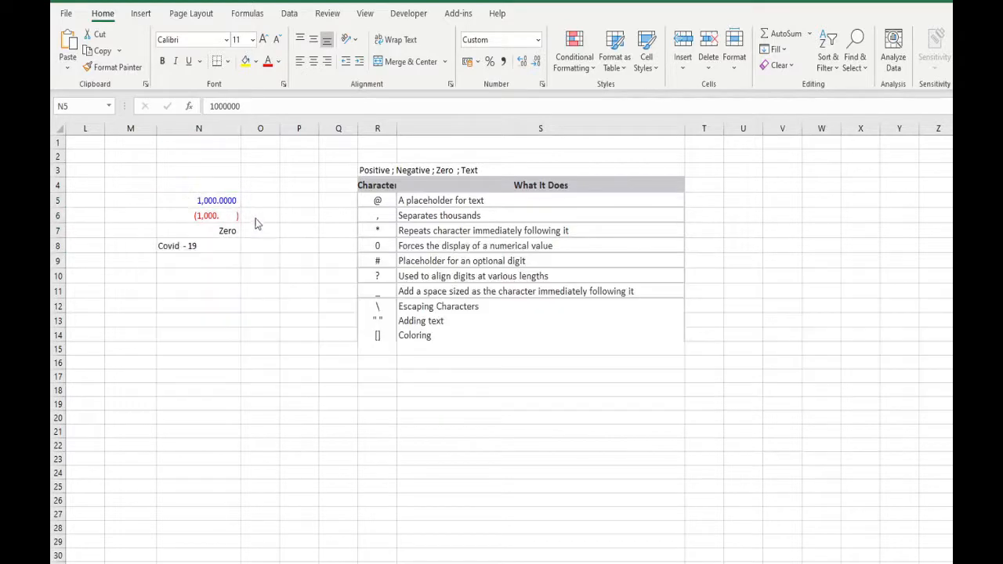
{"action": "left_click", "coordinate": [269, 106]}
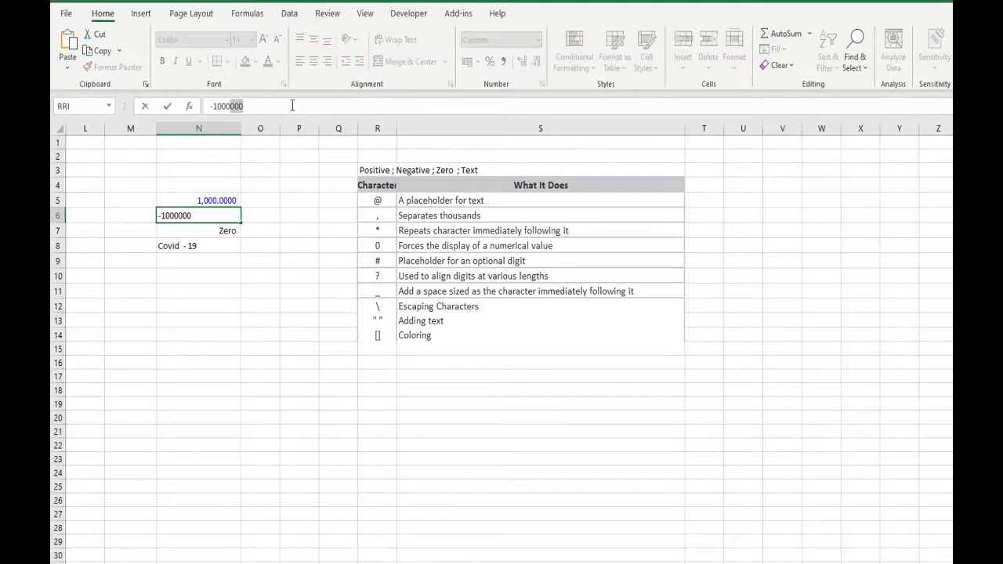
{"action": "key", "text": "BackSpace"}
{"action": "key", "text": "BackSpace"}
{"action": "key", "text": "BackSpace"}
{"action": "type", "text": "1.111"}
{"action": "key", "text": "Return"}
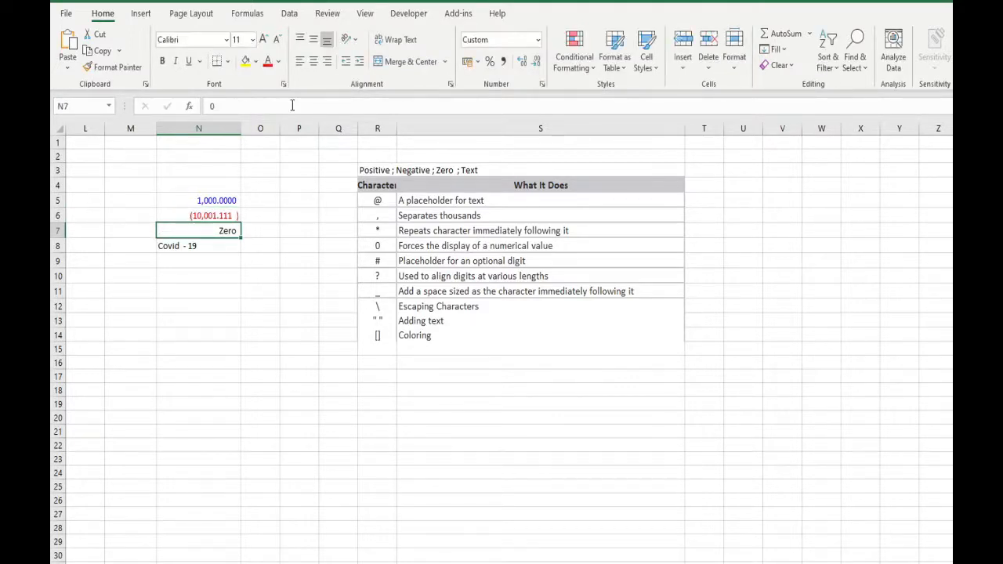
Step: Edit the value in cell N6 again and add a decimal part, entering -10001111.0
{"action": "key", "text": "Up"}
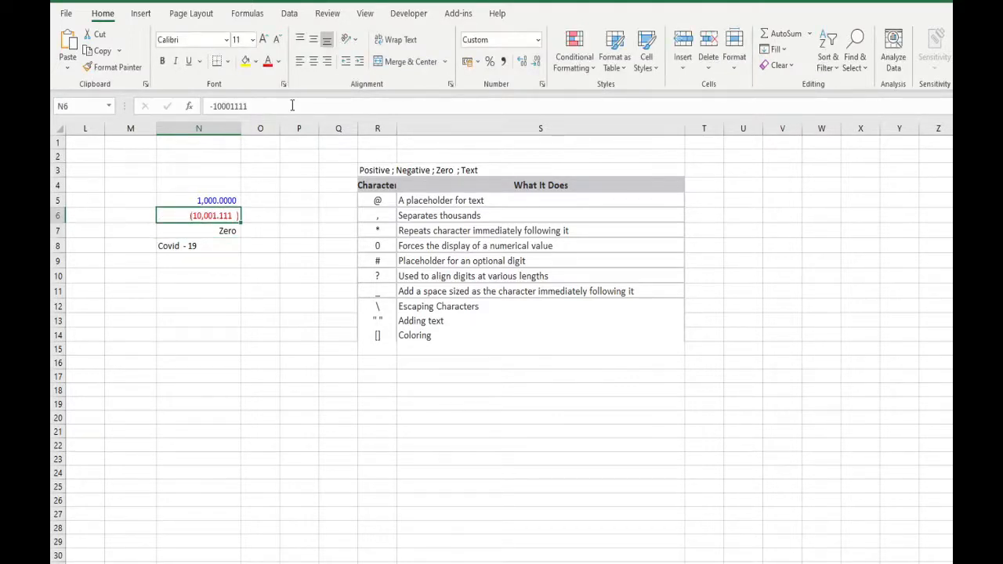
{"action": "left_click", "coordinate": [293, 106]}
{"action": "key", "text": "Escape"}
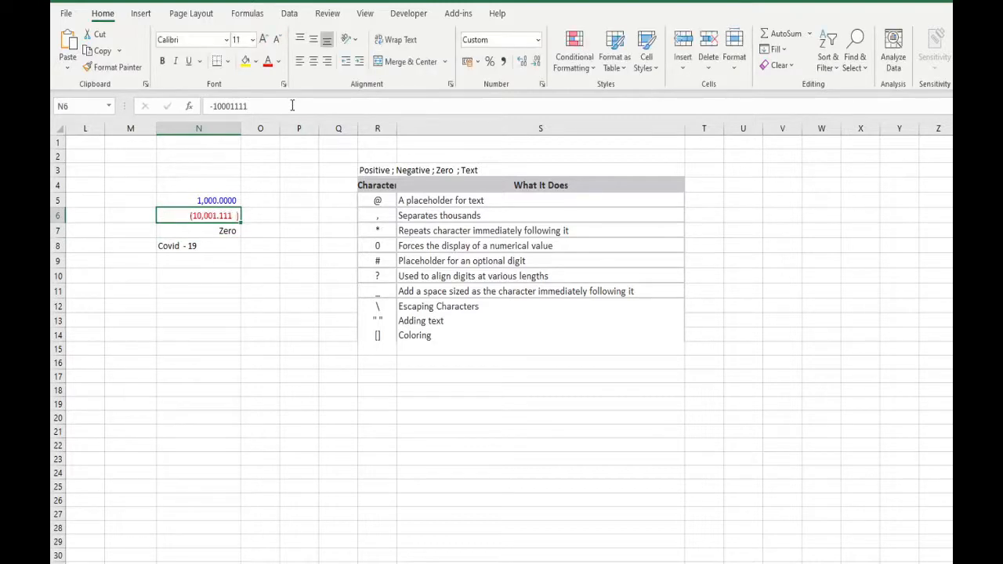
{"action": "left_click", "coordinate": [248, 107]}
{"action": "key", "text": "Return"}
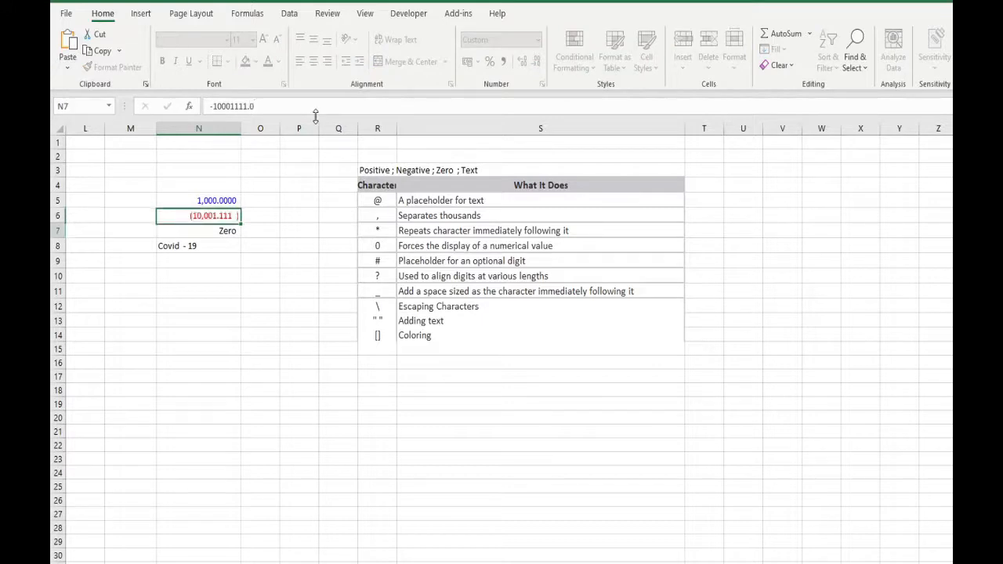
Step: Change the value in cell N6 to -10001111.11
{"action": "left_click", "coordinate": [210, 215]}
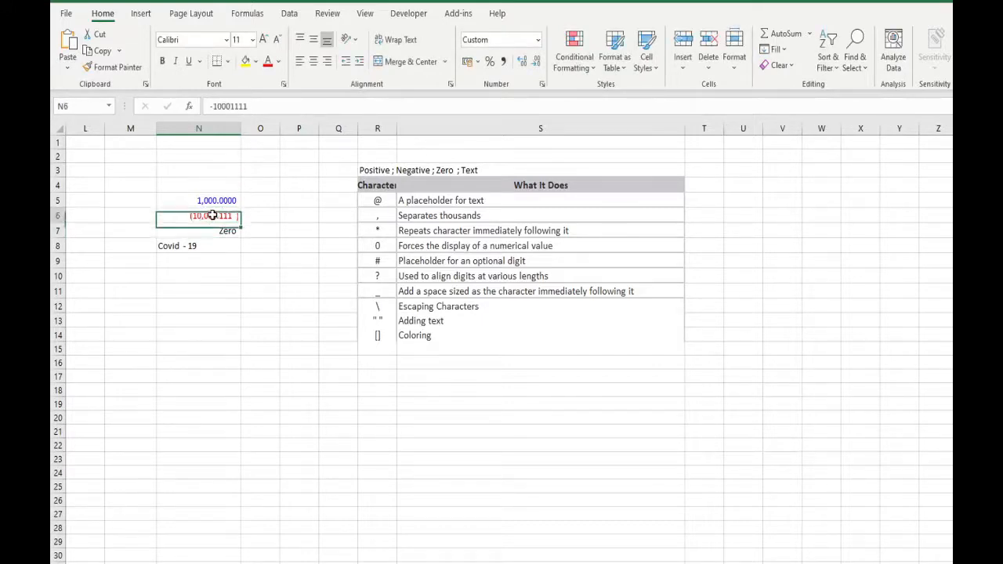
{"action": "left_click", "coordinate": [277, 110]}
{"action": "type", "text": ".11"}
{"action": "key", "text": "Return"}
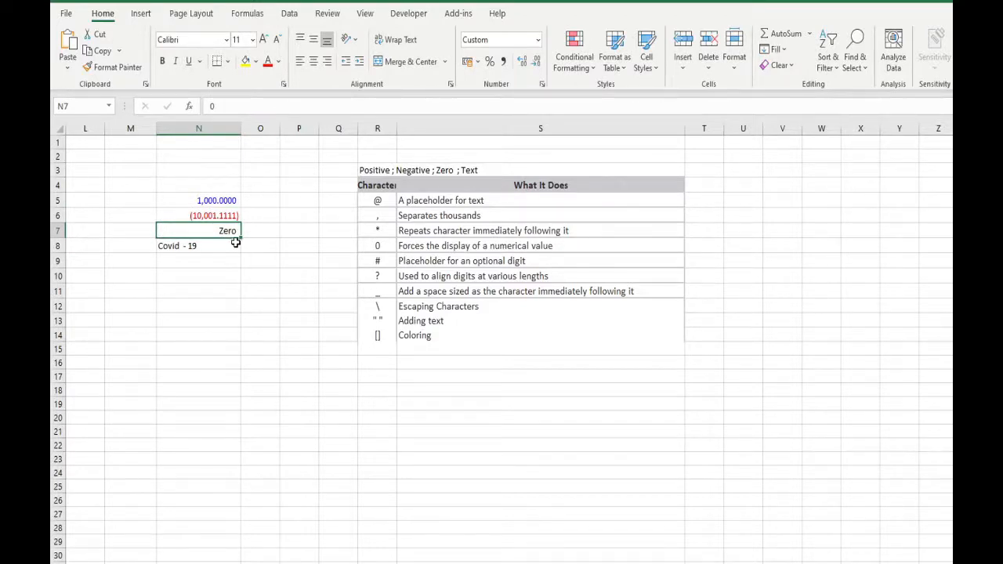
Step: Add the repeating character code *@ to the end of the positive section of the N5:N8 format, and narrow column N slightly
{"action": "left_click_drag", "start_coordinate": [228, 200], "coordinate": [227, 229]}
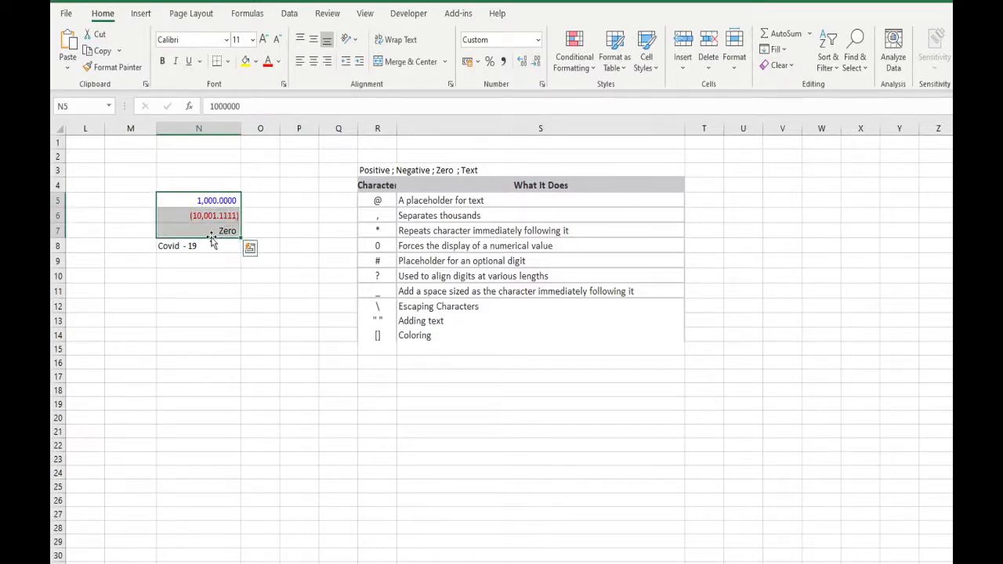
{"action": "left_click", "coordinate": [206, 246], "text": "shift"}
{"action": "key", "text": "ctrl+1"}
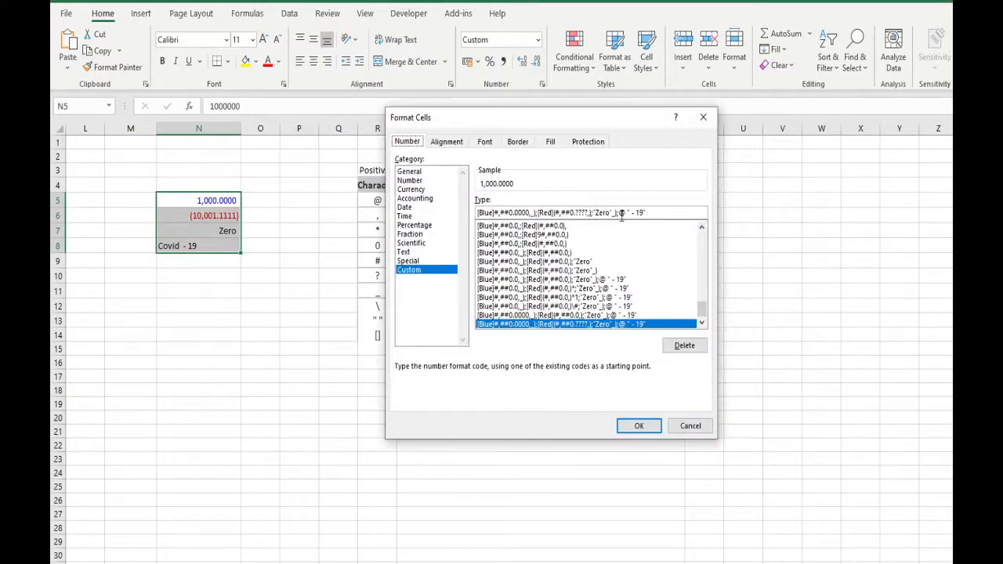
{"action": "left_click", "coordinate": [592, 213]}
{"action": "type", "text": "-"}
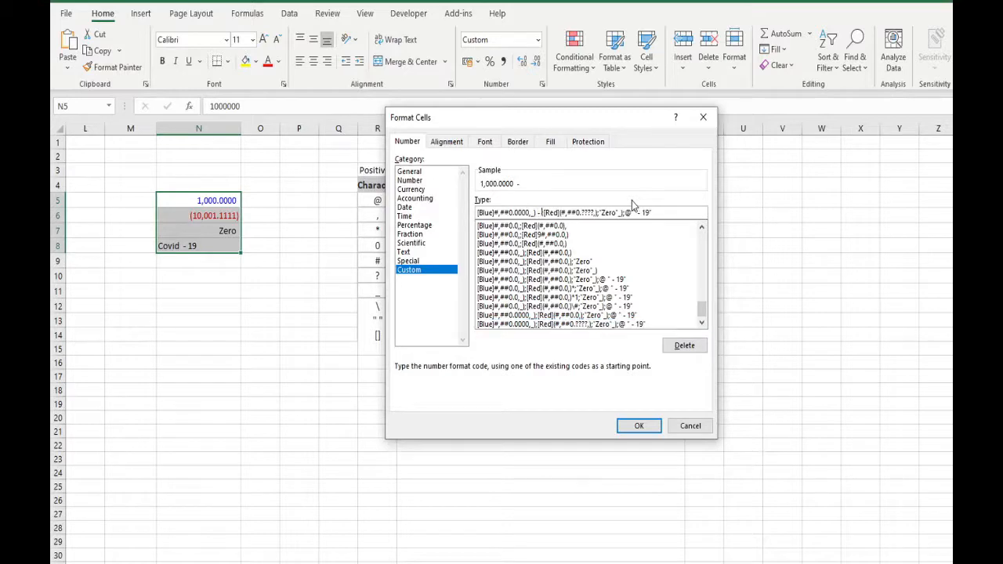
{"action": "key", "text": "BackSpace"}
{"action": "key", "text": "BackSpace"}
{"action": "type", "text": "*"}
{"action": "type", "text": "@"}
{"action": "key", "text": "Return"}
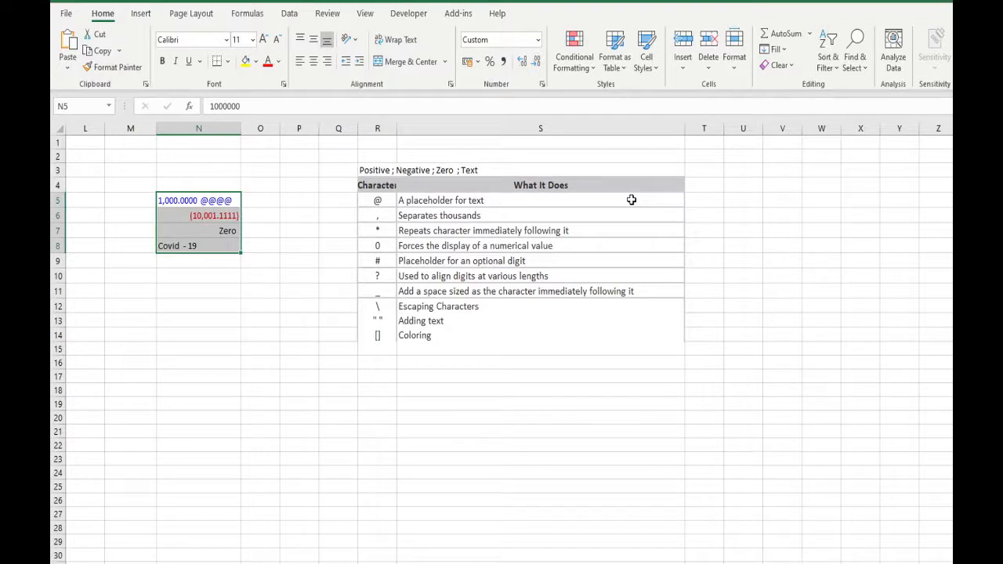
{"action": "mouse_move", "coordinate": [241, 129]}
{"action": "left_mouse_down"}
{"action": "mouse_move", "coordinate": [681, 141]}
{"action": "mouse_move", "coordinate": [237, 128]}
{"action": "left_mouse_up"}
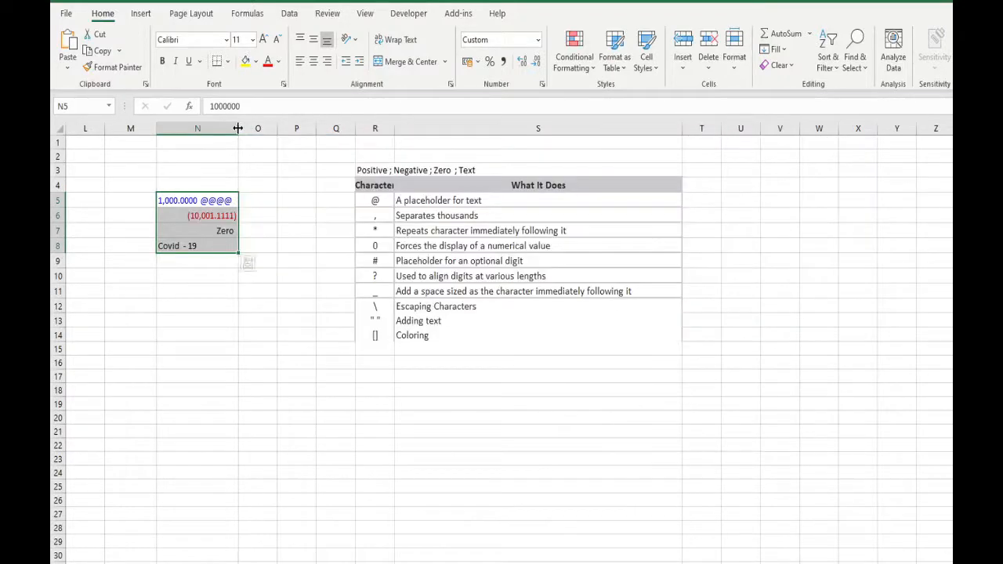